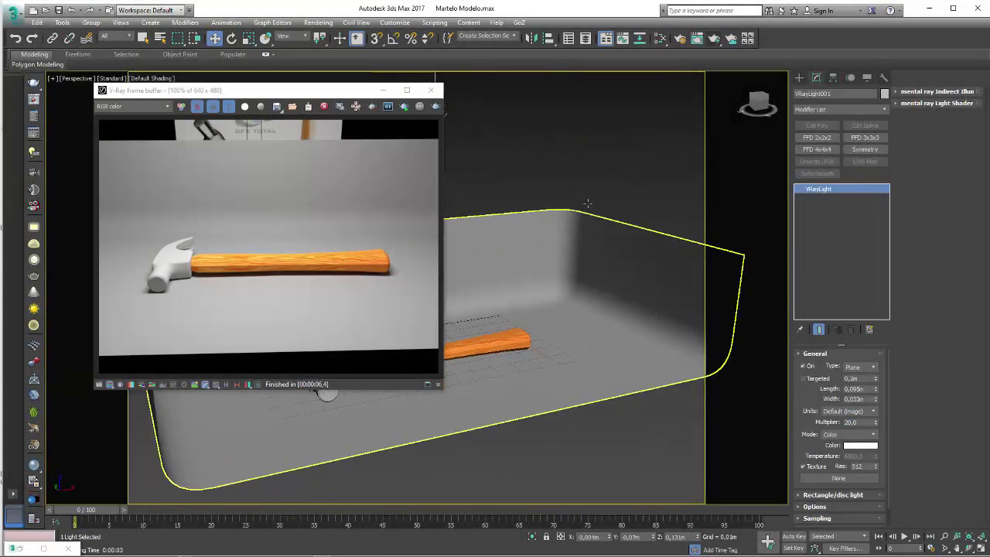
# Re-render the hammer in V-Ray with Shift+Q, then zoom in and select the Box002 handle
pyautogui.hotkey('shift', 'q')
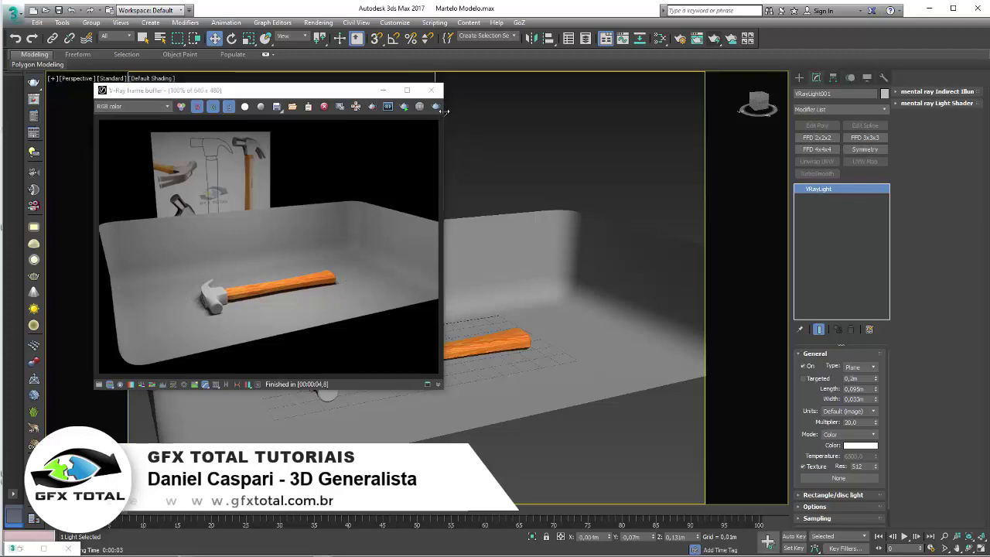
pyautogui.scroll(5, 496, 329)
pyautogui.scroll(3, 496, 329)
pyautogui.scroll(3, 496, 329)
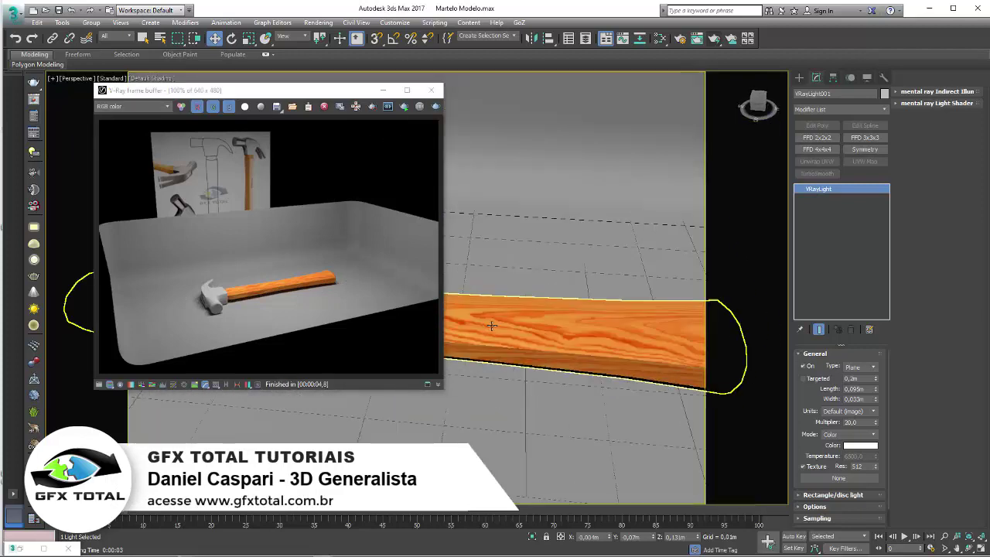
pyautogui.click(492, 328)
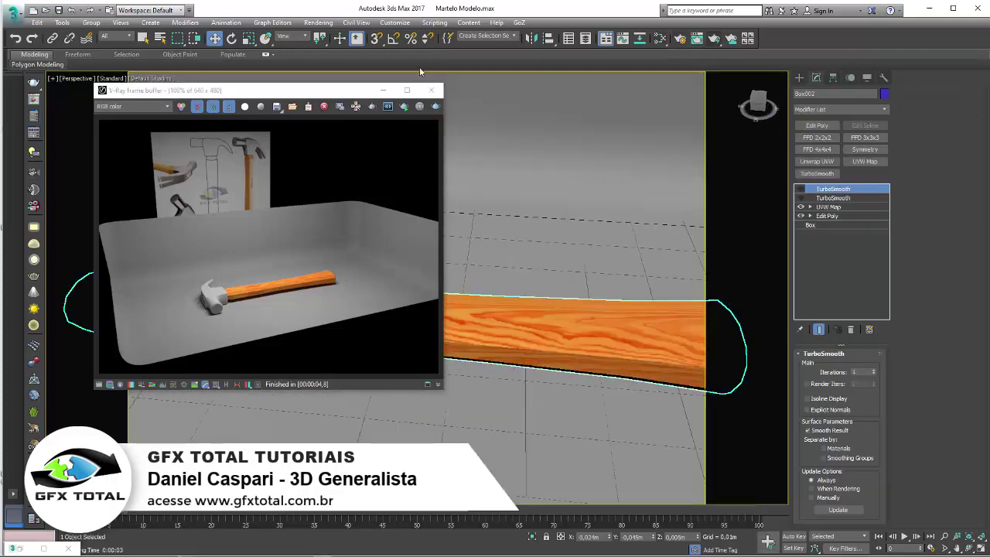
# Open the Slate Material Editor and move the madeira and Map #2 nodes up together
pyautogui.click(432, 89)
pyautogui.press('m')
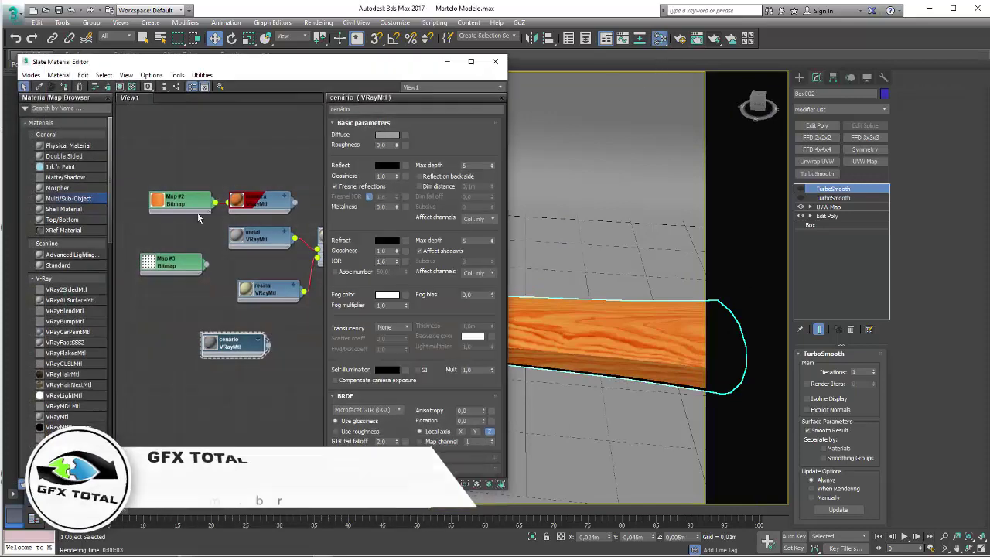
pyautogui.scroll(-2, 220, 205)
pyautogui.moveTo(226, 201); pyautogui.dragTo(247, 175)
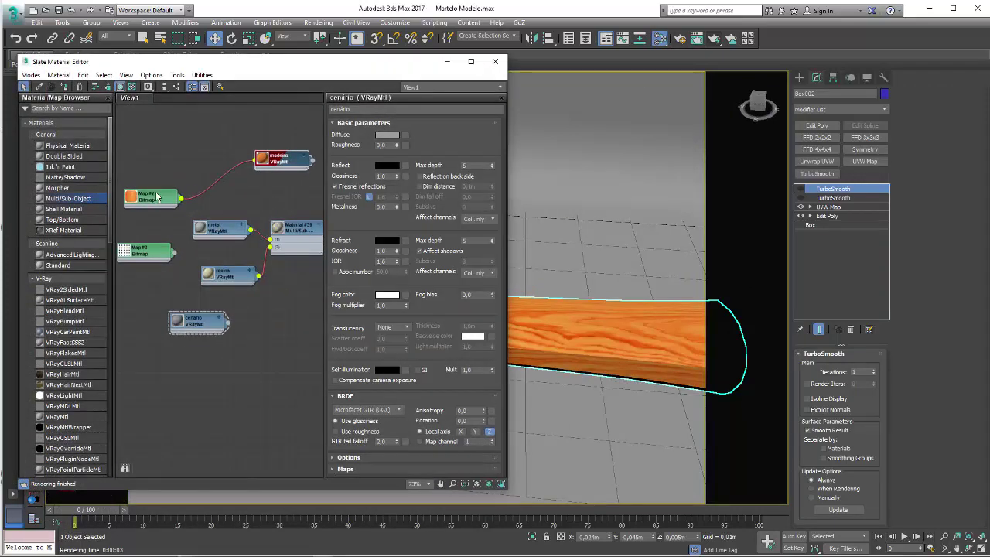
pyautogui.moveTo(155, 197); pyautogui.dragTo(178, 143)
pyautogui.moveTo(286, 165); pyautogui.dragTo(290, 300, button='middle')
pyautogui.moveTo(290, 301); pyautogui.dragTo(288, 263)
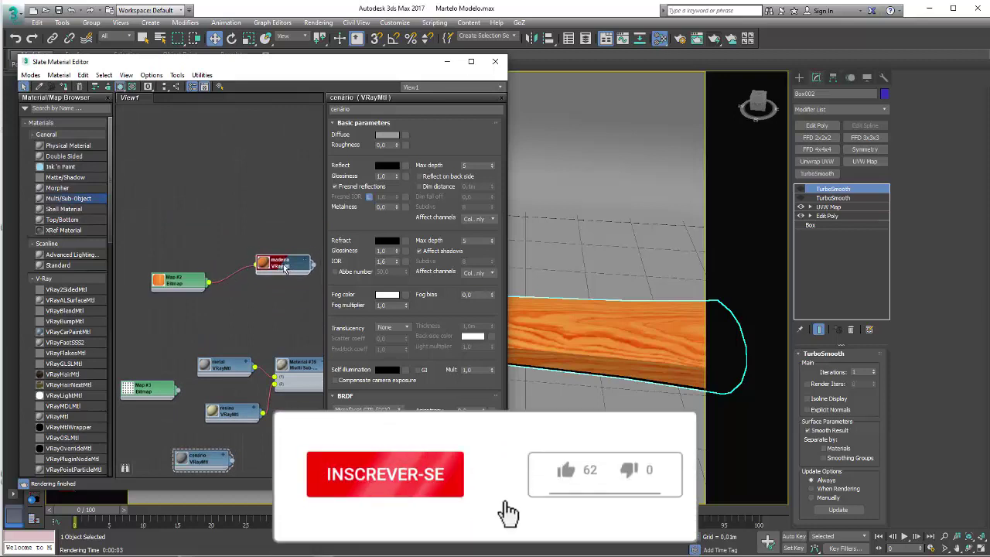
pyautogui.moveTo(150, 218); pyautogui.dragTo(300, 322)
pyautogui.moveTo(280, 267); pyautogui.dragTo(272, 136)
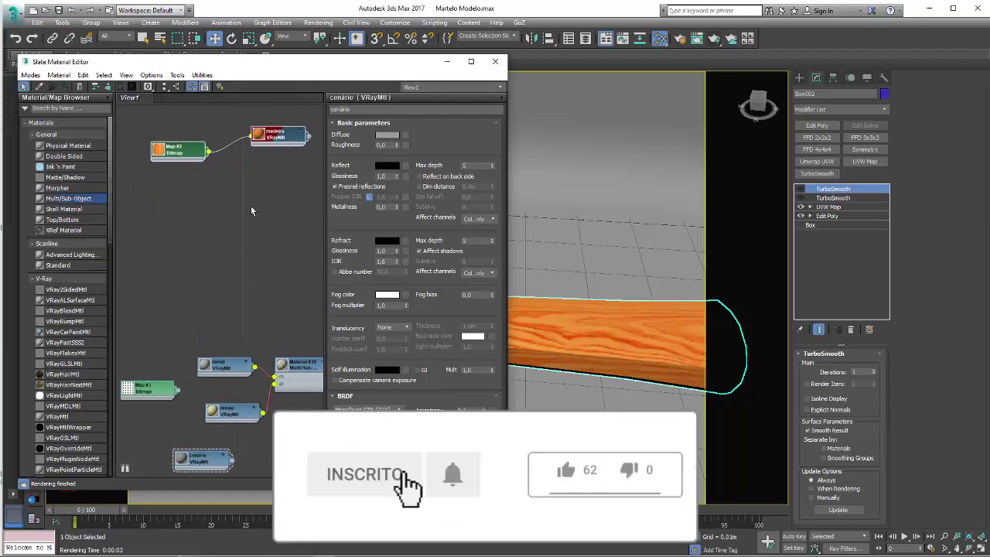
# Expand madeira's map slots and arrange it beside the Map #2 wood bitmap
pyautogui.click(300, 134)
pyautogui.click(300, 135)
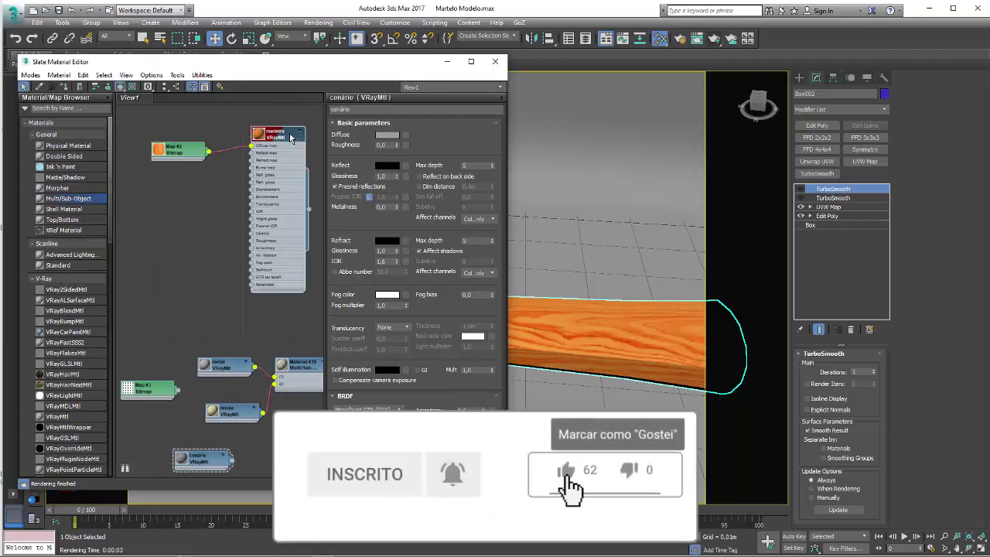
pyautogui.moveTo(227, 188); pyautogui.dragTo(256, 187, button='middle')
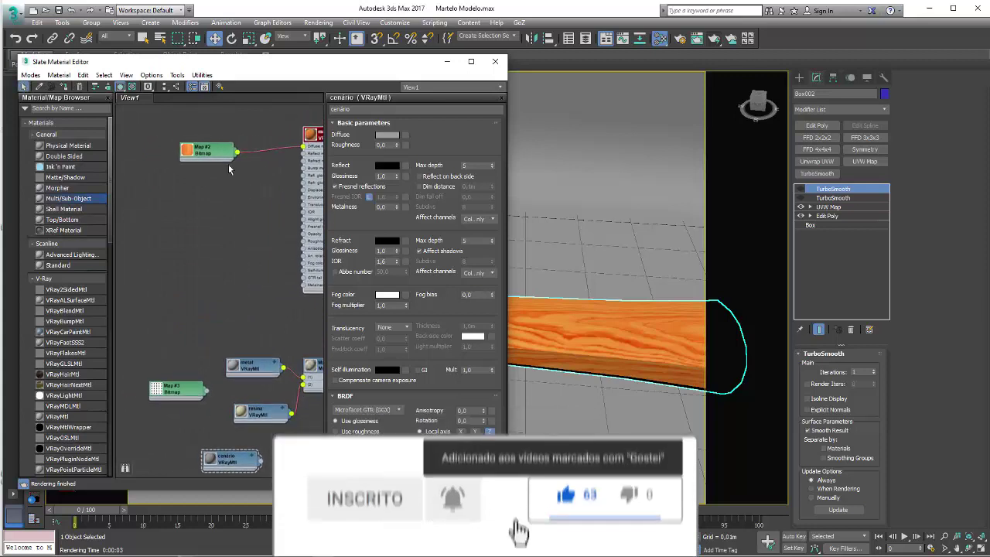
pyautogui.moveTo(208, 153)
pyautogui.mouseDown()
pyautogui.moveTo(164, 130)
pyautogui.moveTo(156, 170)
pyautogui.moveTo(171, 156)
pyautogui.mouseUp()
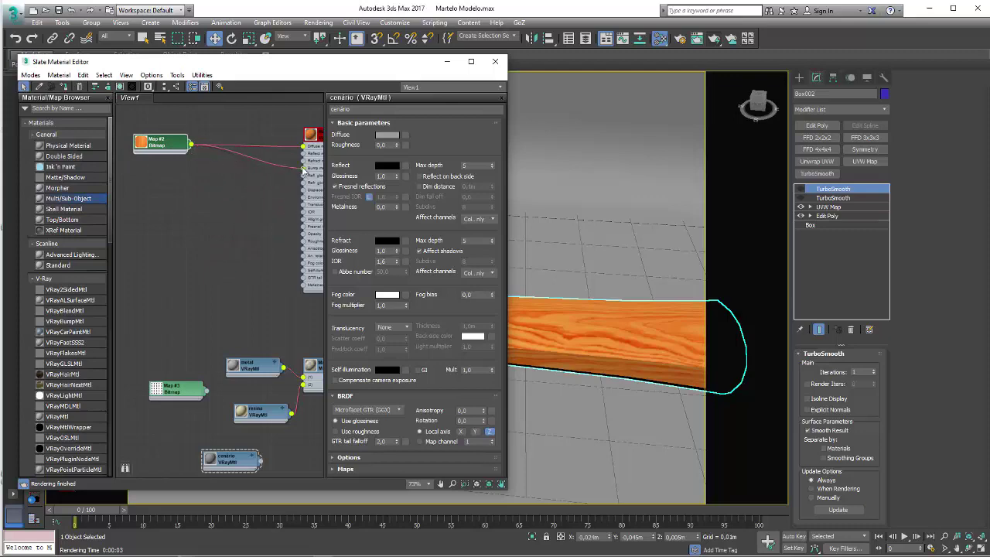
pyautogui.scroll(2, 196, 210)
pyautogui.scroll(2, 195, 210)
pyautogui.scroll(2, 196, 211)
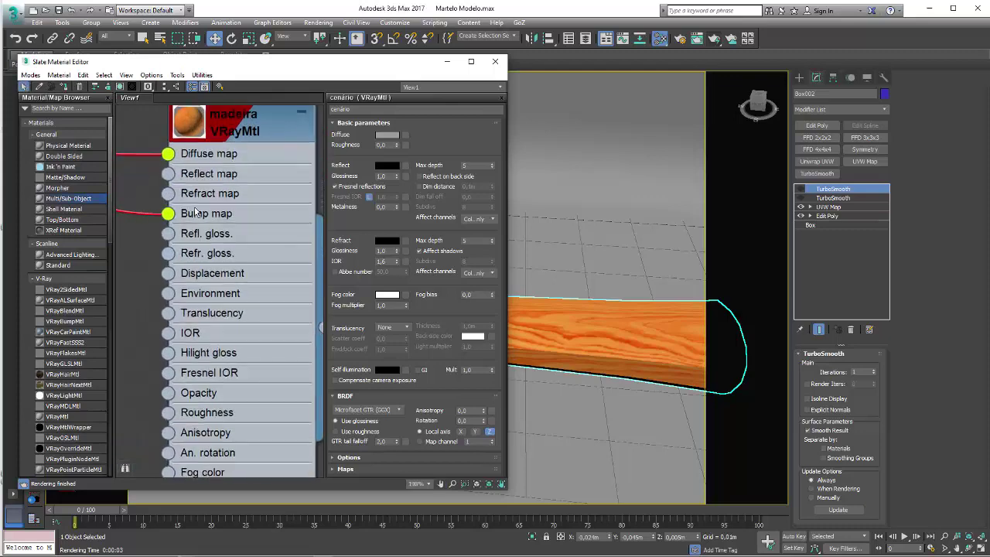
pyautogui.scroll(-3, 195, 211)
pyautogui.scroll(-2, 247, 249)
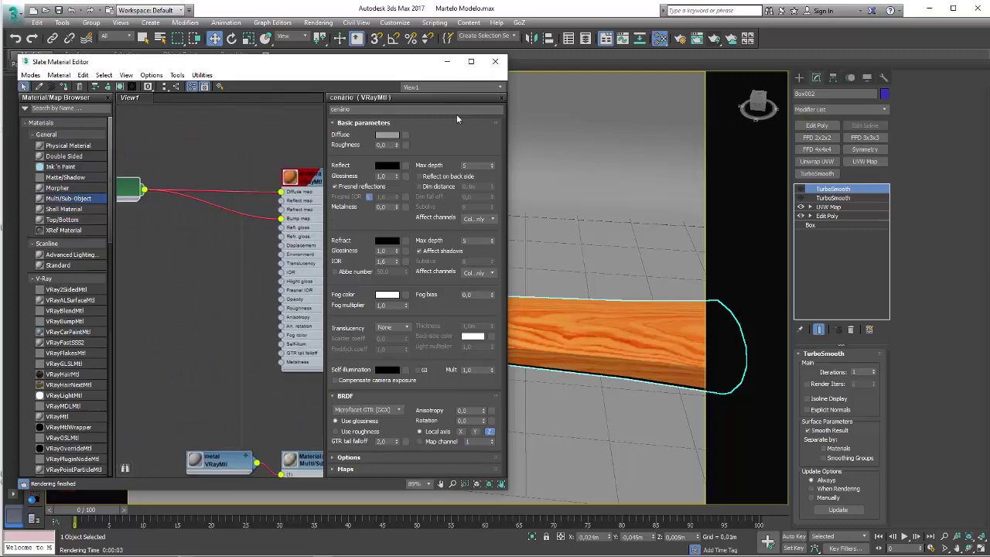
pyautogui.moveTo(233, 231)
pyautogui.mouseDown(button='middle')
pyautogui.moveTo(267, 223)
pyautogui.moveTo(153, 225)
pyautogui.mouseUp(button='middle')
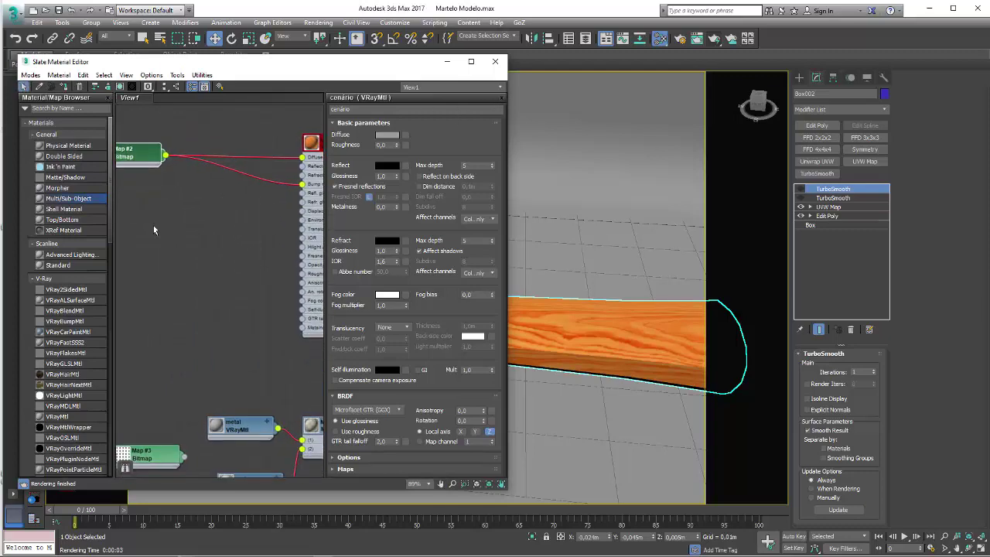
pyautogui.moveTo(110, 221)
pyautogui.mouseDown()
pyautogui.moveTo(110, 370)
pyautogui.moveTo(115, 337)
pyautogui.mouseUp()
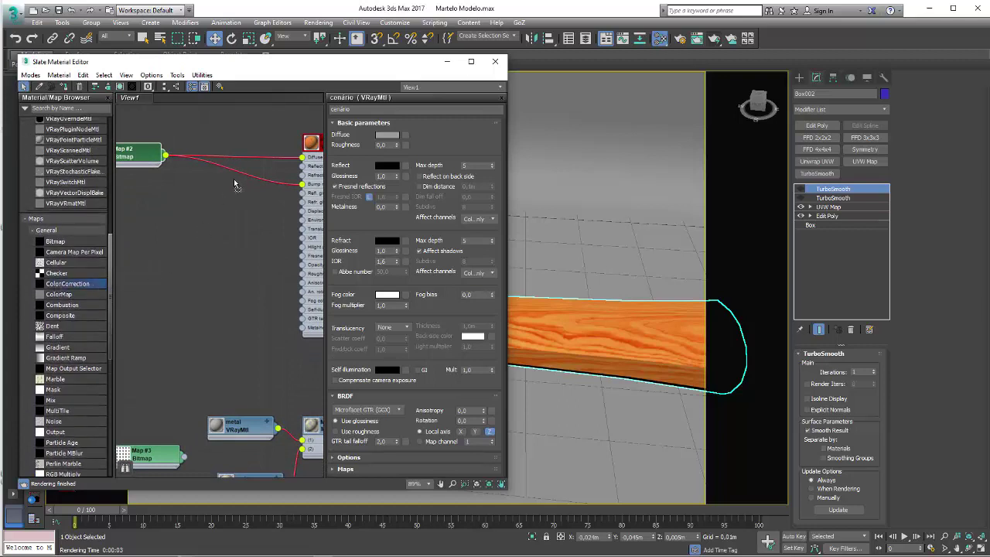
# Insert a Color Correction map on the Map #2→Bump wire and set its Saturation to -100
pyautogui.moveTo(68, 284)
pyautogui.mouseDown()
pyautogui.moveTo(234, 172)
pyautogui.moveTo(205, 208)
pyautogui.mouseUp()
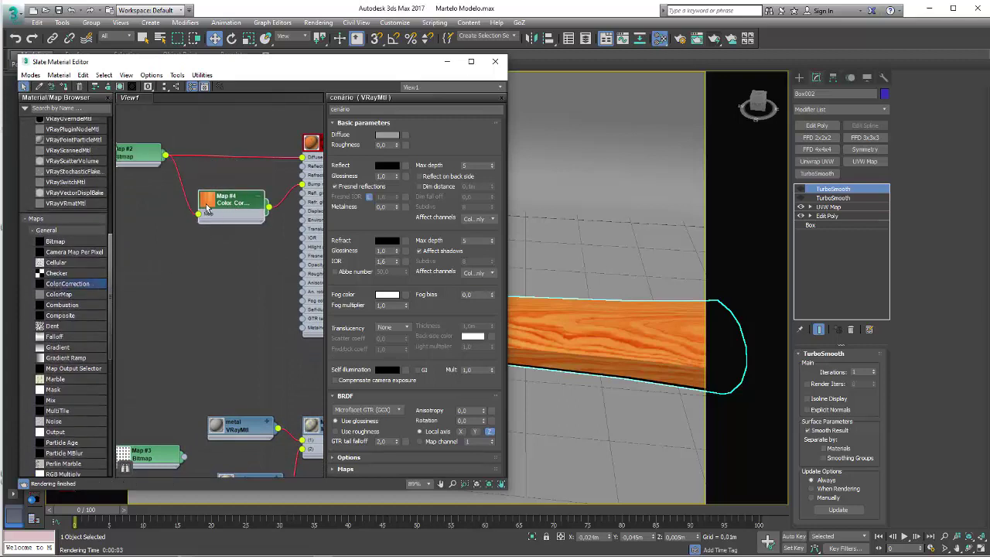
pyautogui.doubleClick(206, 207)
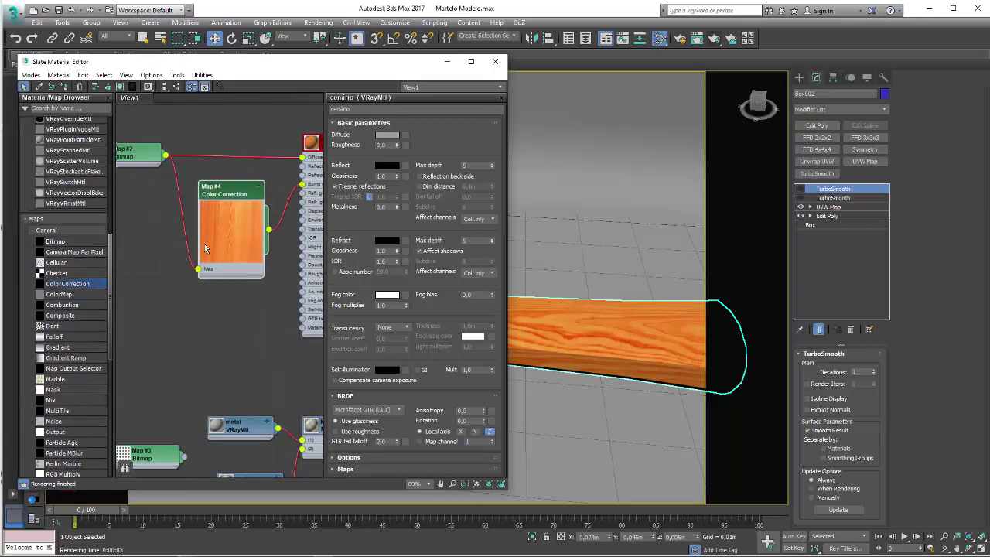
pyautogui.doubleClick(230, 197)
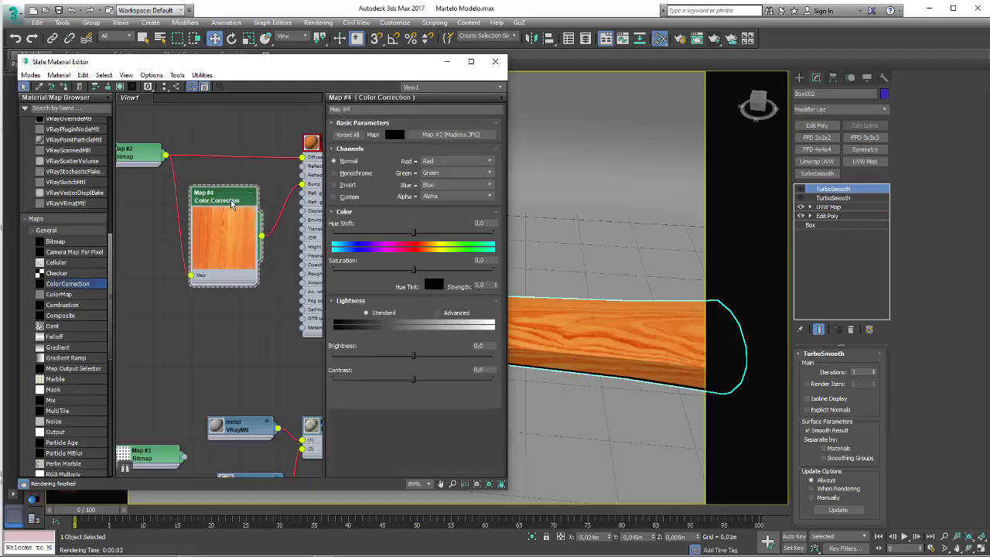
pyautogui.moveTo(413, 270); pyautogui.dragTo(332, 270)
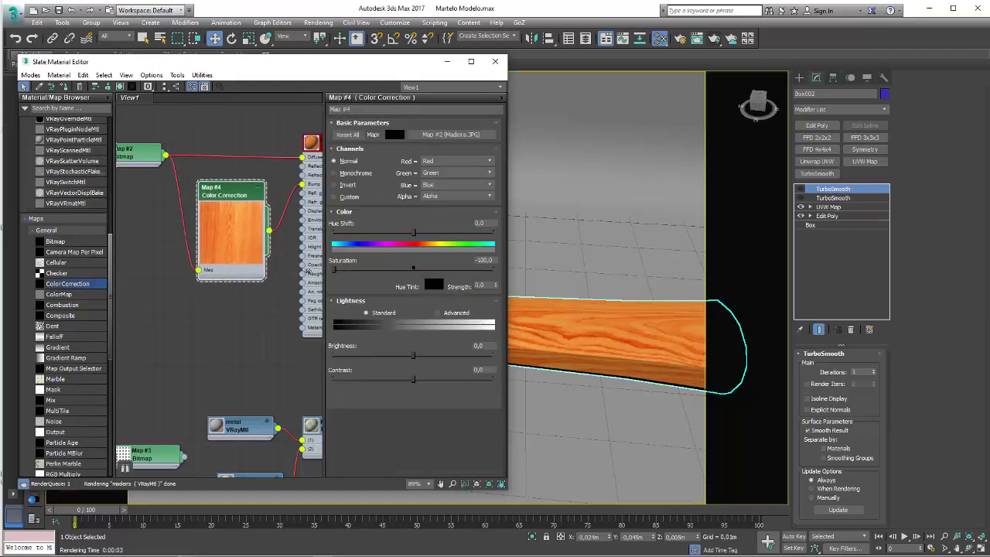
# Try raising contrast and lowering brightness on the Color Correction, then reset Contrast to 0.0
pyautogui.scroll(2, 238, 199)
pyautogui.scroll(2, 244, 216)
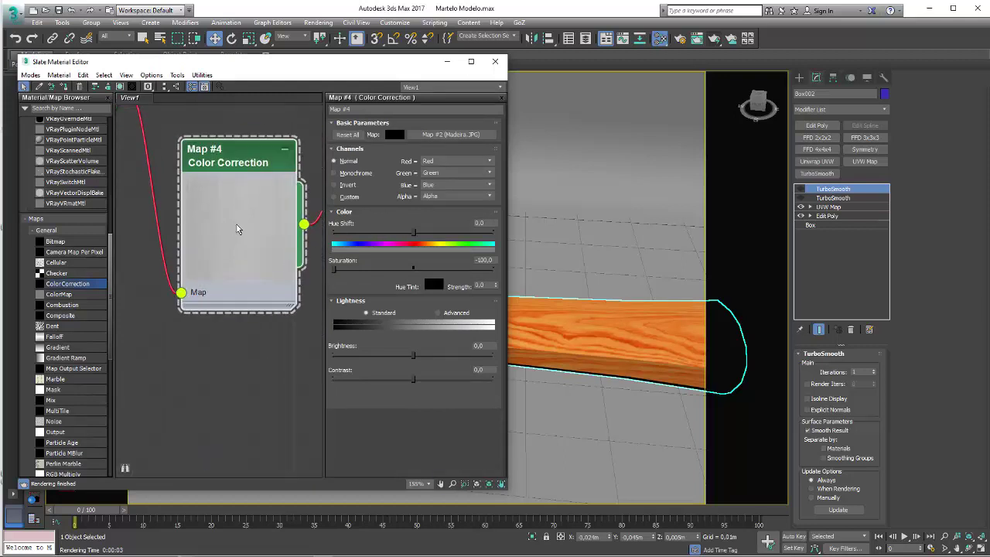
pyautogui.scroll(2, 251, 233)
pyautogui.moveTo(251, 234); pyautogui.dragTo(238, 254, button='middle')
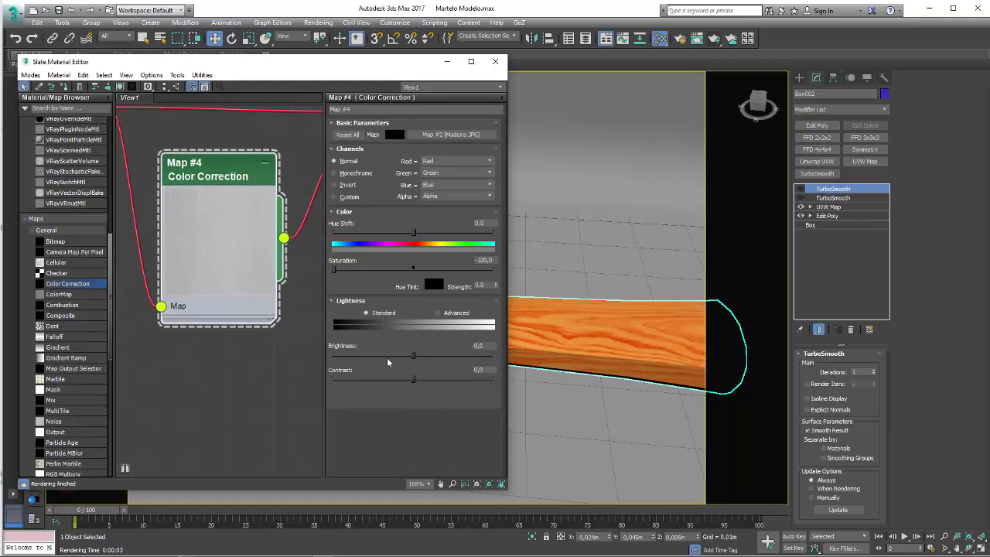
pyautogui.moveTo(412, 381); pyautogui.dragTo(458, 386)
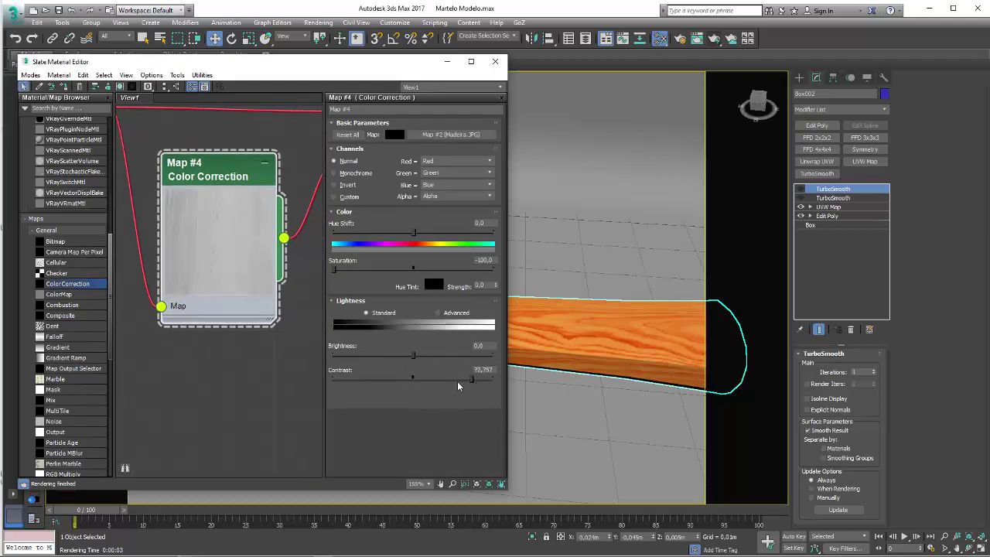
pyautogui.moveTo(415, 356); pyautogui.dragTo(380, 356)
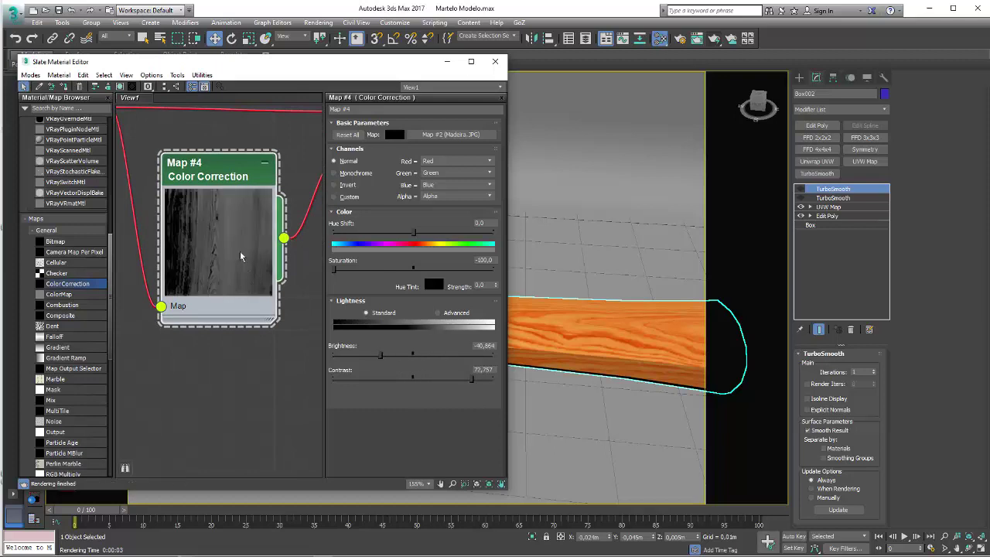
pyautogui.scroll(1, 222, 251)
pyautogui.scroll(1, 221, 252)
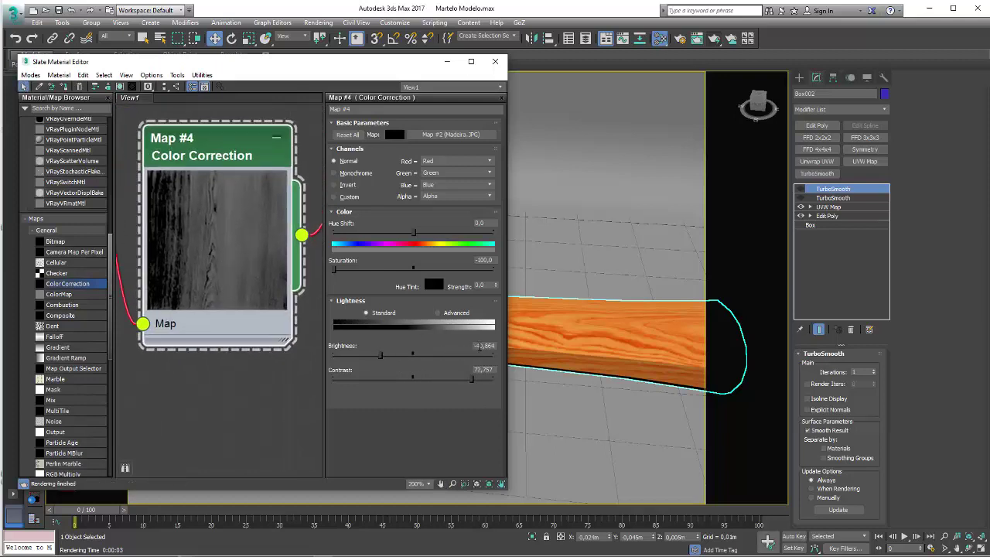
pyautogui.rightClick(466, 369)
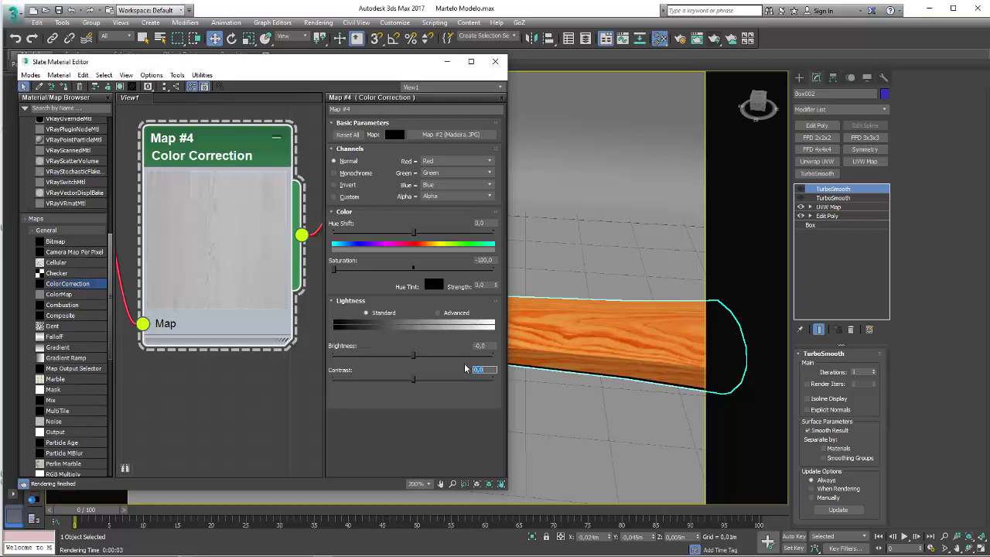
pyautogui.scroll(-1, 234, 309)
pyautogui.scroll(-1, 233, 272)
pyautogui.scroll(-1, 219, 246)
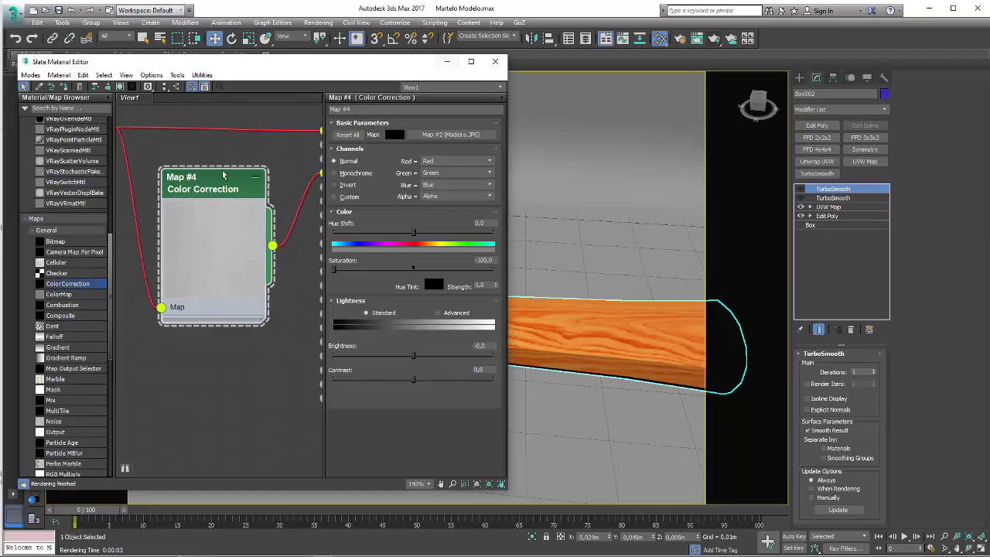
pyautogui.scroll(-2, 224, 176)
pyautogui.scroll(-1, 224, 176)
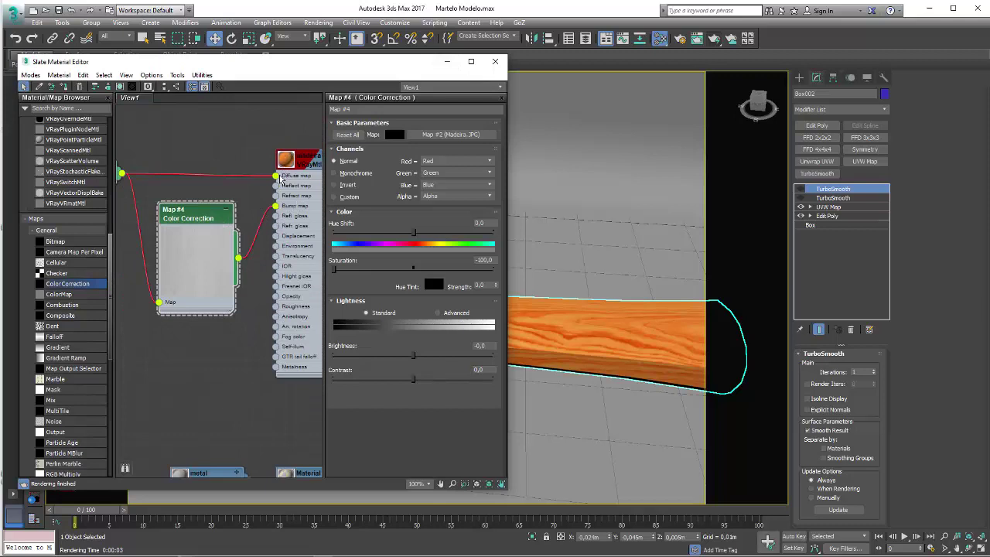
# Remove the wood bitmap's Diffuse wire and turn on TurboSmooth for the handle
pyautogui.click(283, 177)
pyautogui.press('Delete')
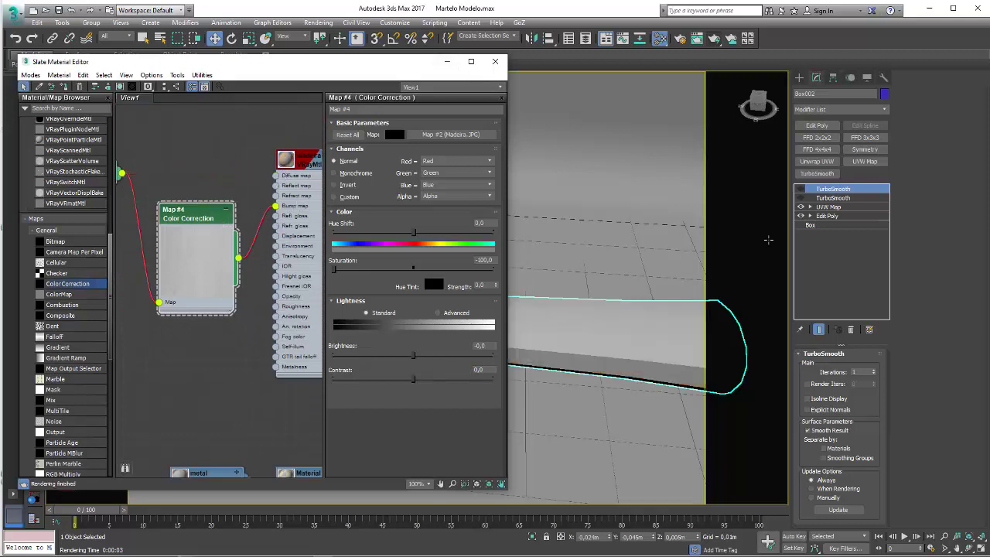
pyautogui.click(800, 188)
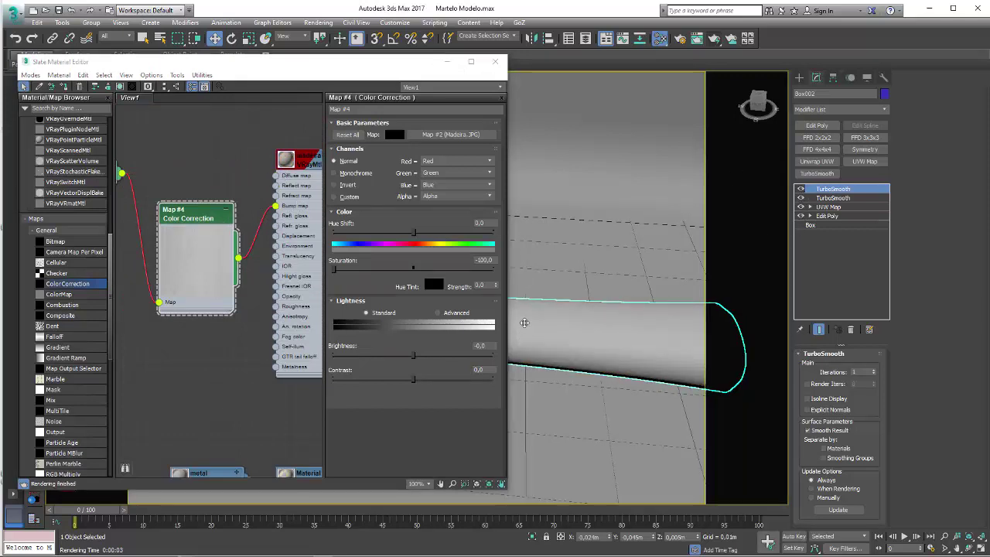
# Orbit in on the smoothed handle, run and cancel a test render, and reopen Slate
pyautogui.click(447, 65)
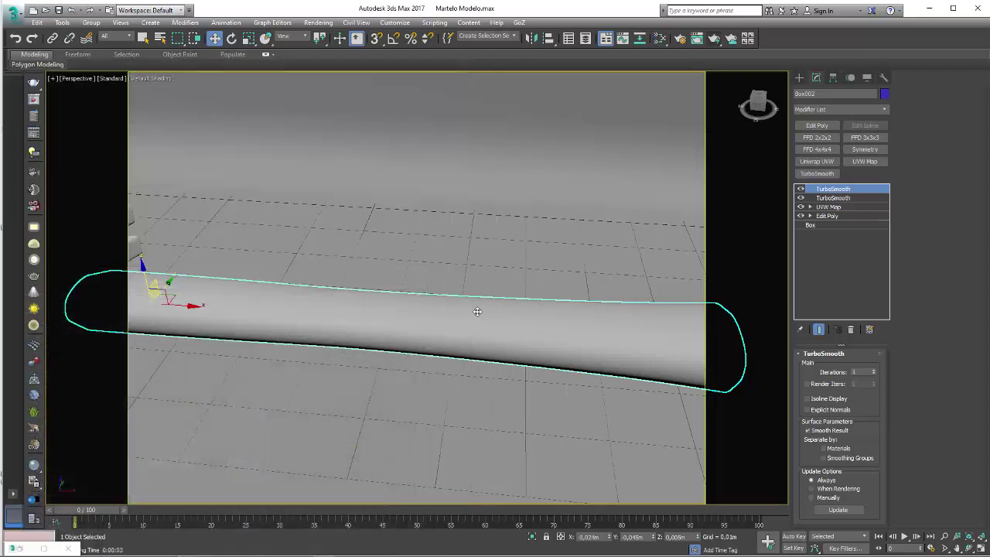
pyautogui.moveTo(478, 311)
pyautogui.keyDown('alt'); pyautogui.mouseDown(button='middle')
pyautogui.moveTo(442, 320)
pyautogui.moveTo(420, 358)
pyautogui.moveTo(412, 327)
pyautogui.mouseUp(button='middle'); pyautogui.keyUp('alt')
pyautogui.click(708, 40)
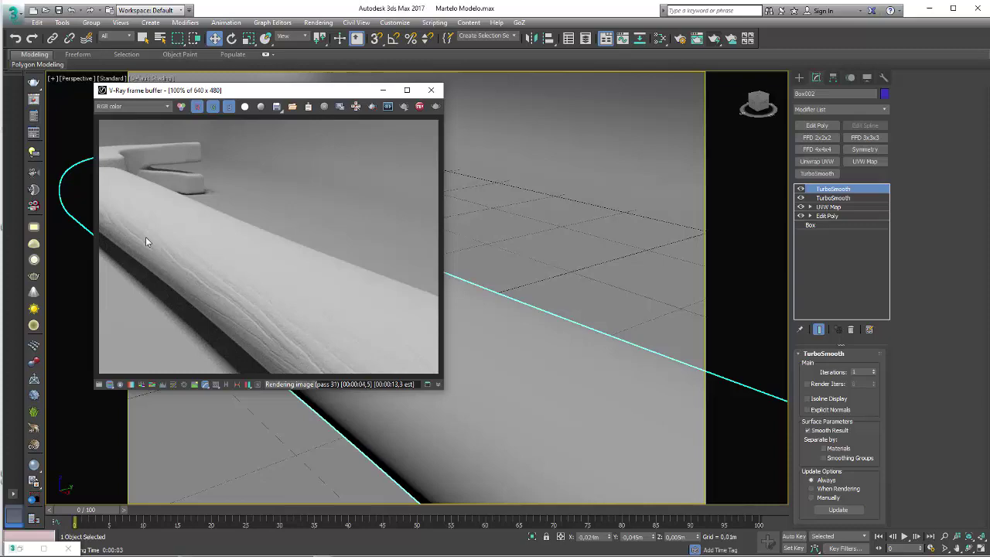
pyautogui.click(431, 90)
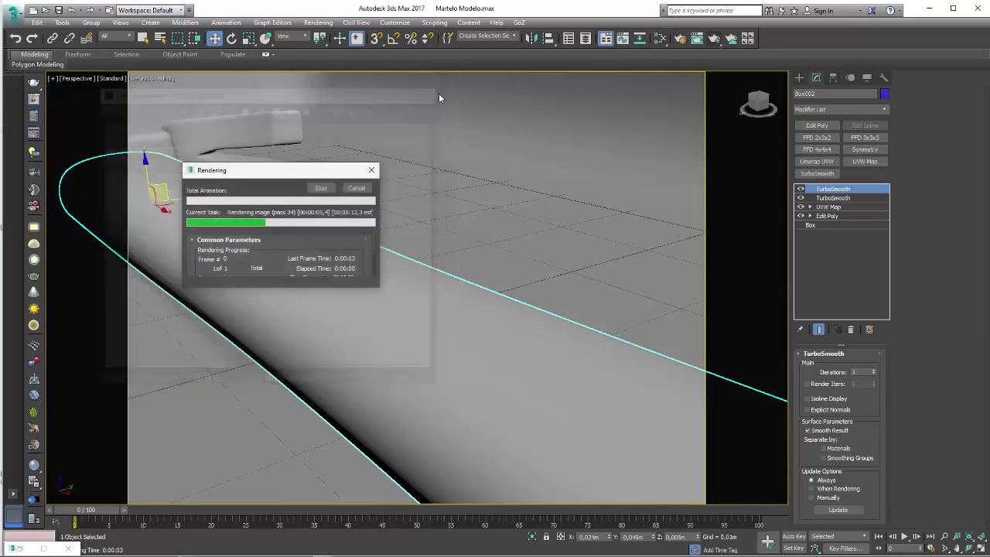
pyautogui.click(359, 188)
pyautogui.click(660, 39)
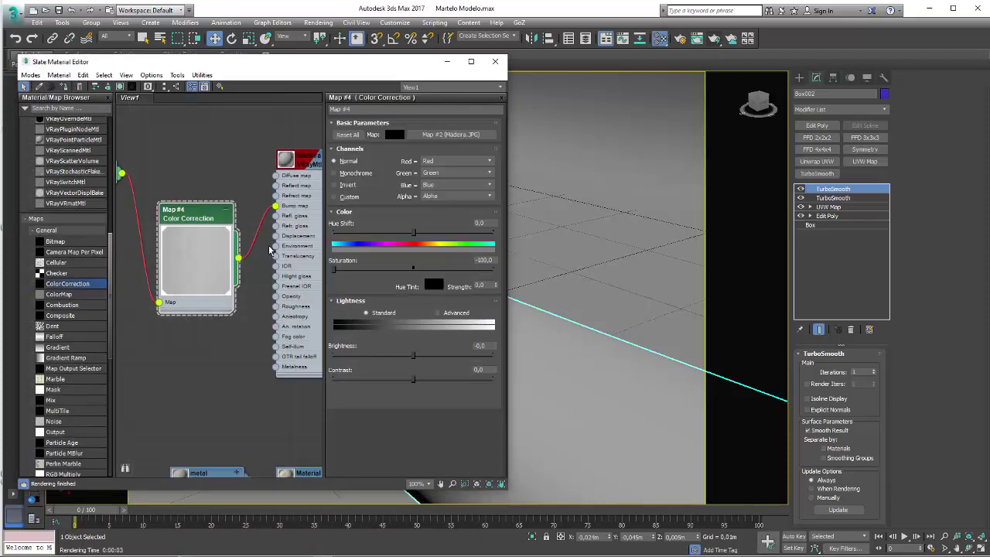
# Set the madeira VRayMtl's Bump amount to 20 in its Maps rollout
pyautogui.moveTo(271, 250); pyautogui.dragTo(188, 287, button='middle')
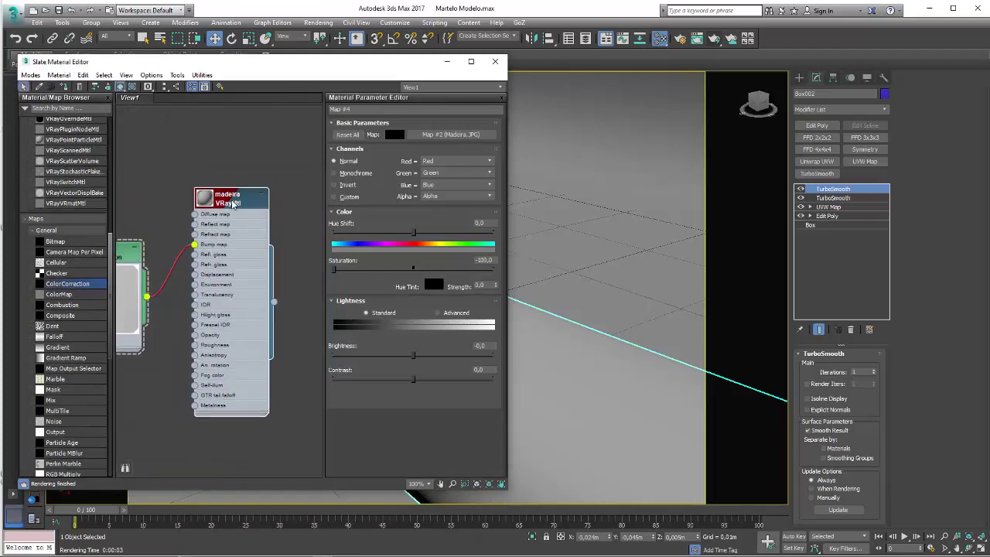
pyautogui.moveTo(232, 203); pyautogui.dragTo(268, 209)
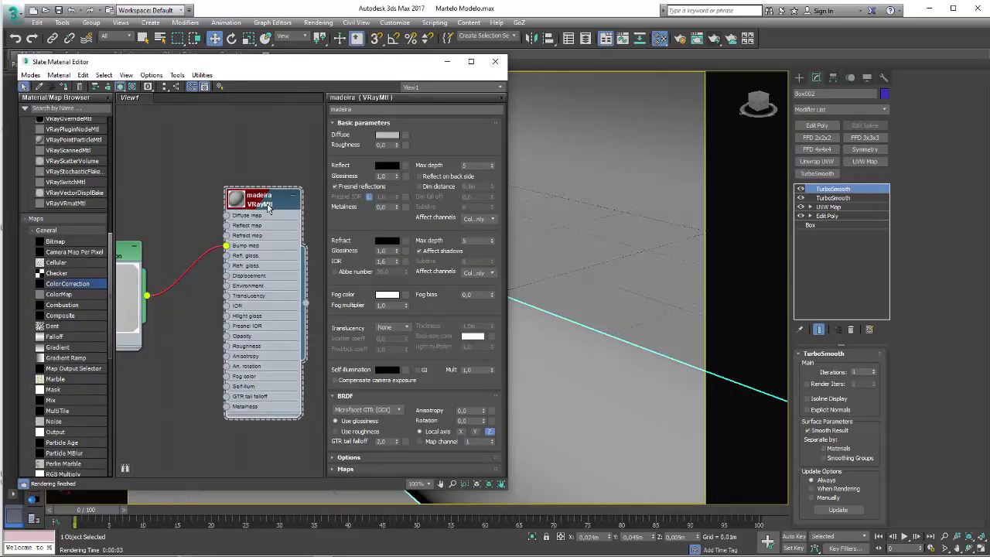
pyautogui.click(366, 467)
pyautogui.scroll(-5, 379, 348)
pyautogui.moveTo(388, 274); pyautogui.dragTo(385, 238)
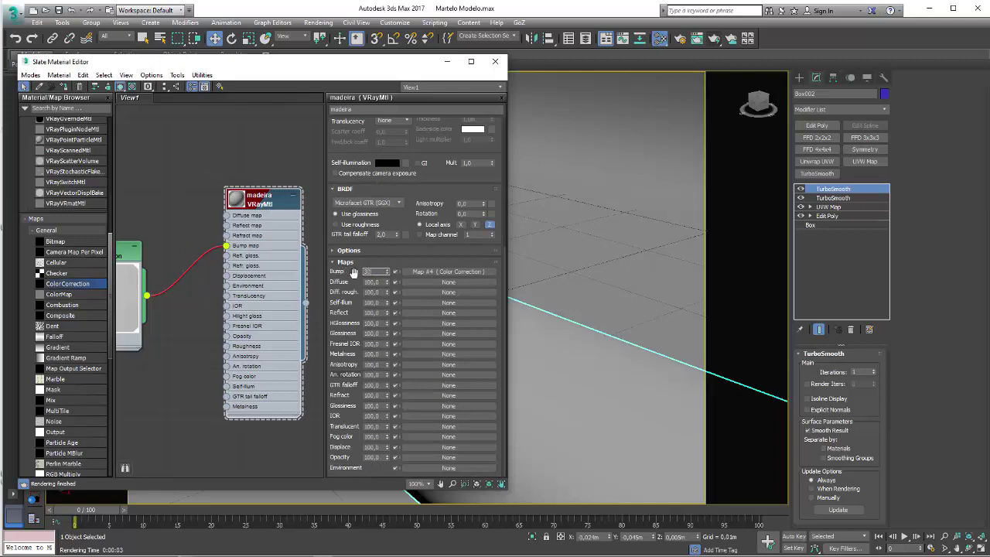
# Rearrange the nodes and wire the Map #2 Madeira.JPG bitmap back into madeira's Diffuse
pyautogui.moveTo(142, 249); pyautogui.dragTo(230, 234)
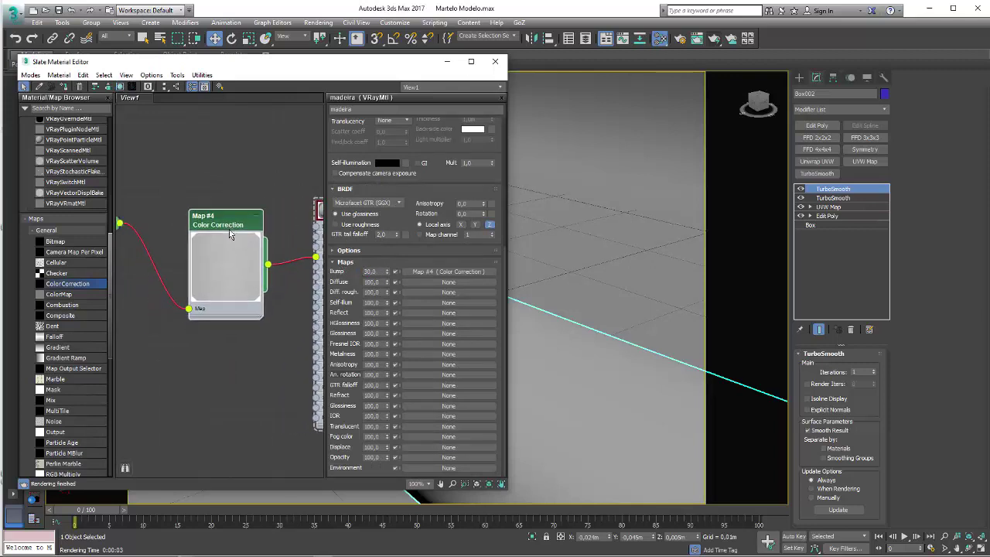
pyautogui.scroll(-1, 271, 242)
pyautogui.moveTo(272, 242); pyautogui.dragTo(212, 274, button='middle')
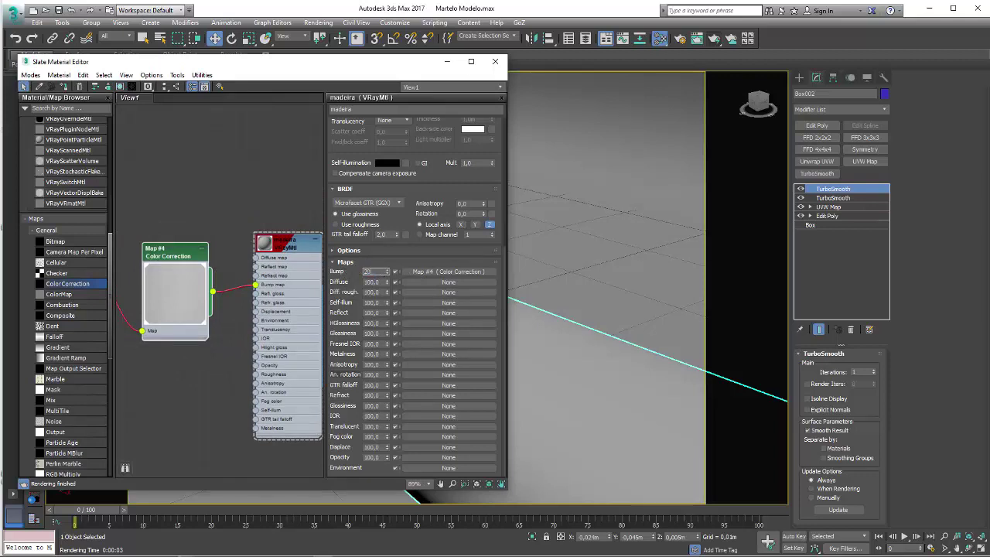
pyautogui.moveTo(294, 250); pyautogui.dragTo(303, 278)
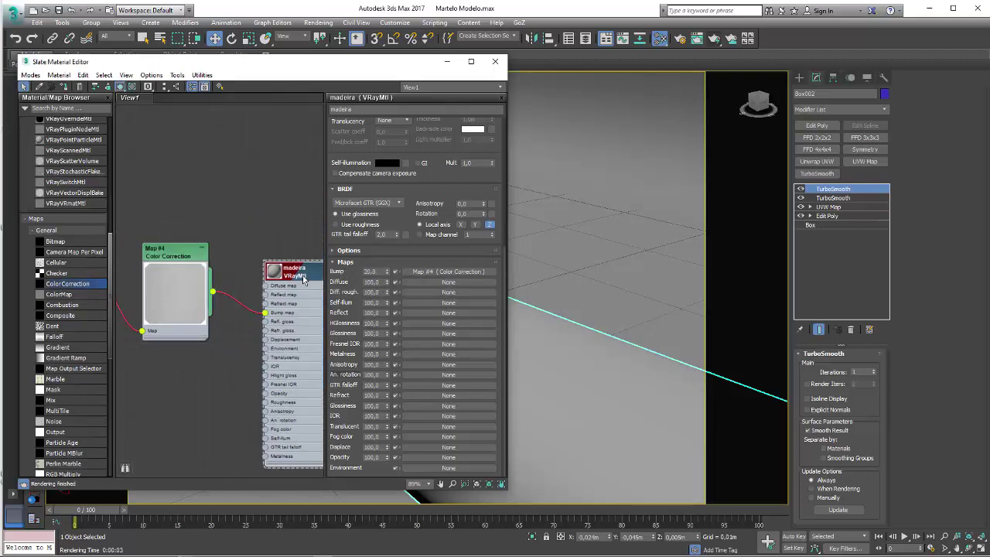
pyautogui.scroll(-2, 255, 257)
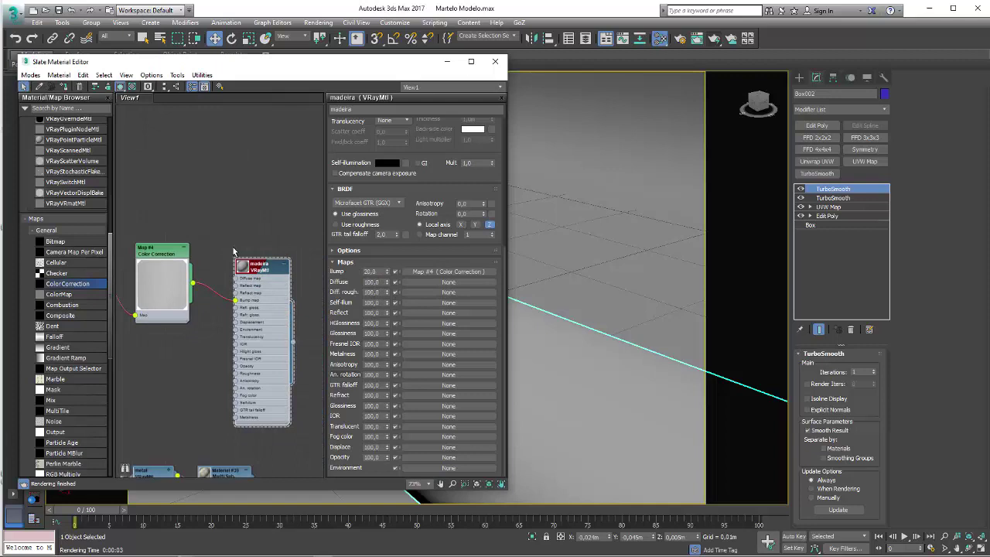
pyautogui.moveTo(188, 228); pyautogui.dragTo(159, 292, button='middle')
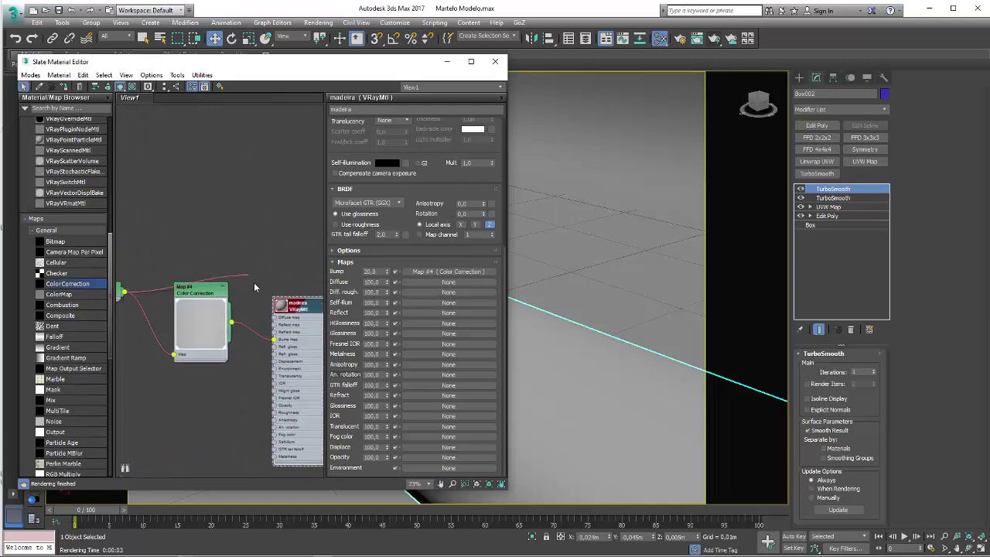
pyautogui.moveTo(254, 286)
pyautogui.mouseDown()
pyautogui.moveTo(273, 317)
pyautogui.moveTo(282, 243)
pyautogui.mouseUp()
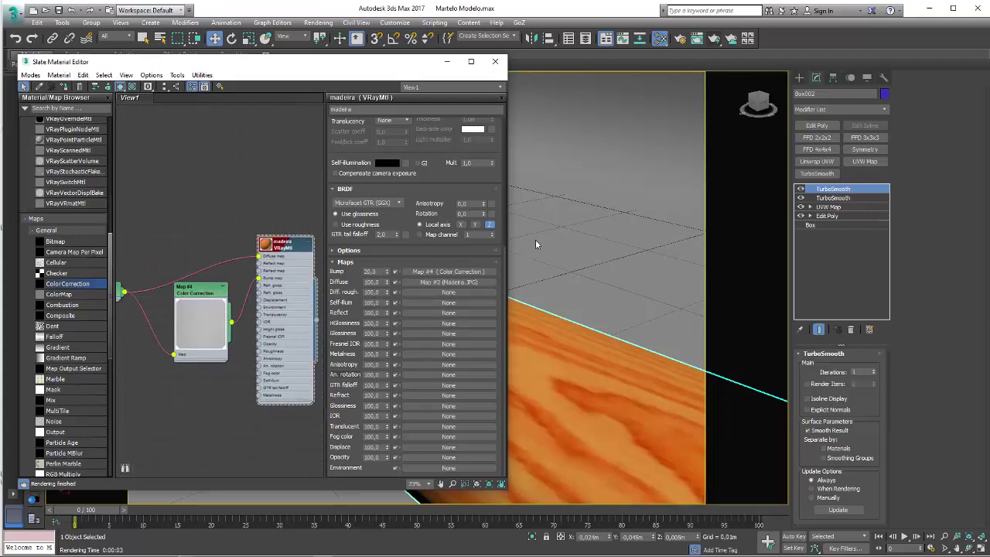
pyautogui.middleClick(564, 259)
# Test-render the wooden handle, stop and close the render, and move the bitmap above Color Correction
pyautogui.click(705, 39)
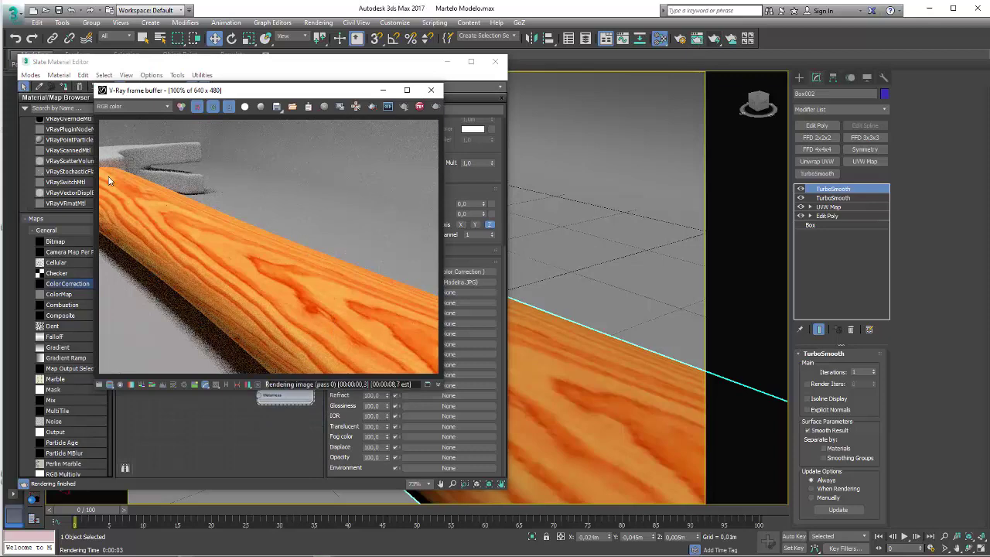
pyautogui.click(420, 107)
pyautogui.click(431, 90)
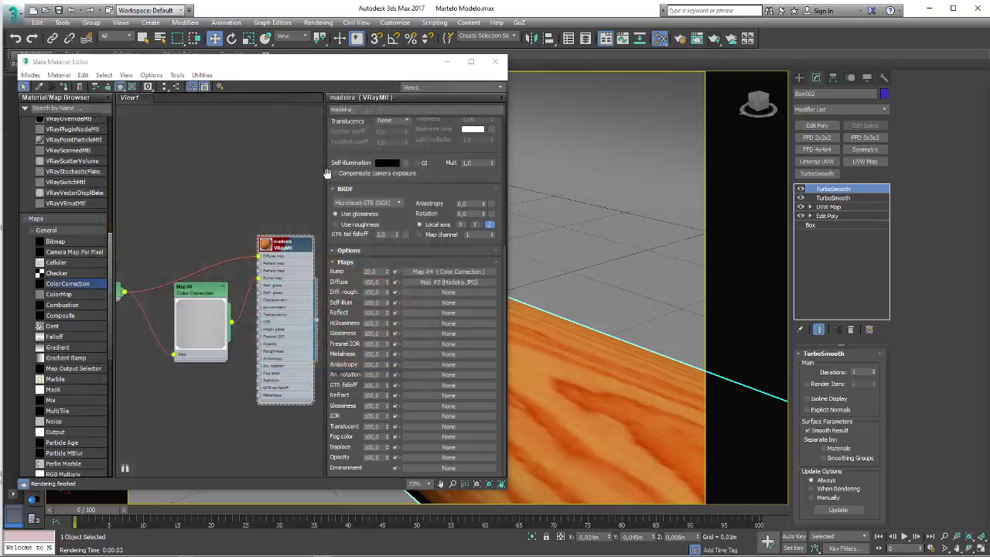
pyautogui.moveTo(122, 294)
pyautogui.mouseDown()
pyautogui.moveTo(205, 253)
pyautogui.moveTo(166, 258)
pyautogui.mouseUp()
pyautogui.scroll(-2, 214, 299)
pyautogui.scroll(-2, 255, 247)
pyautogui.scroll(-1, 281, 236)
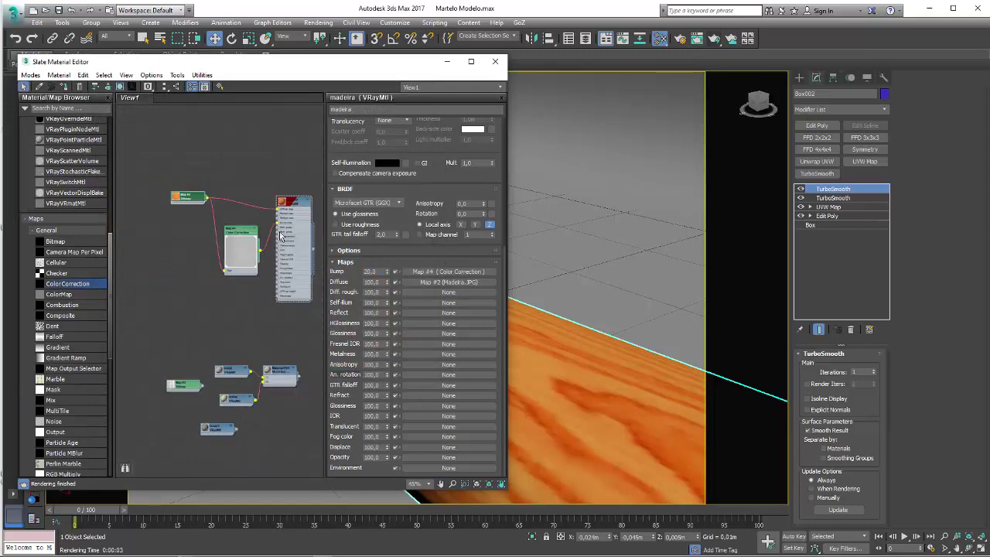
# Drag beerse.hdr from the Texturas folder into Slate View1, creating the Map #5 Bitmap node
pyautogui.hotkey('alt', 'Tab')
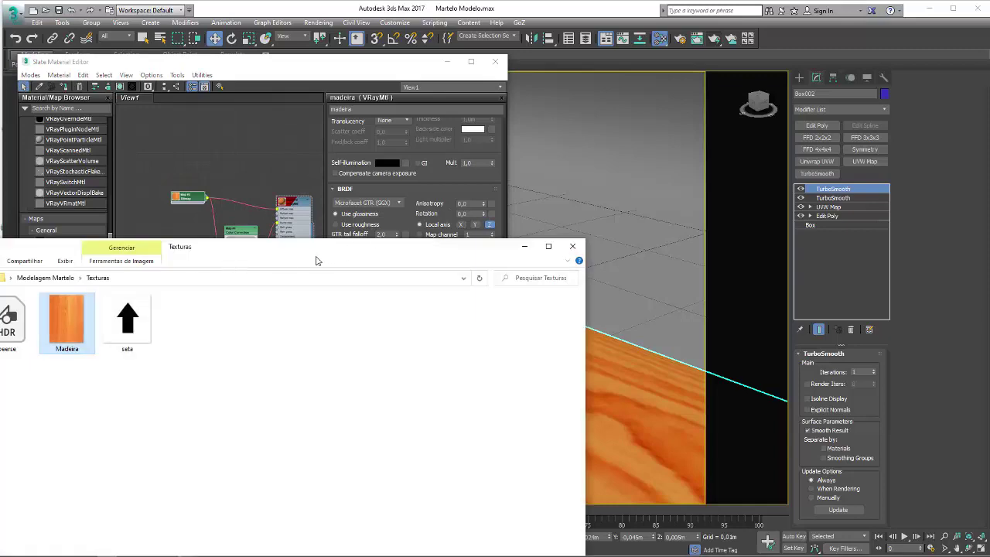
pyautogui.moveTo(403, 252); pyautogui.dragTo(554, 263)
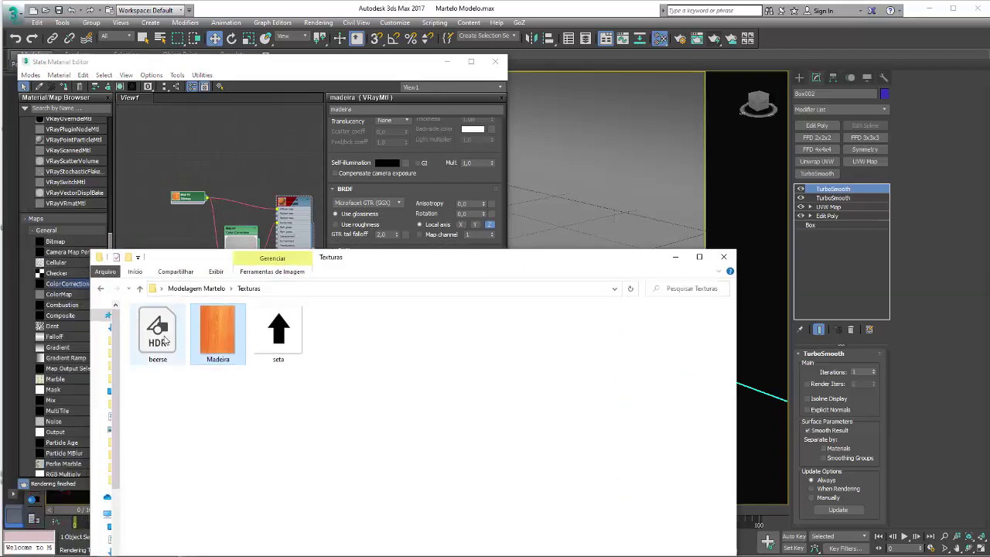
pyautogui.click(168, 337)
pyautogui.moveTo(157, 341); pyautogui.dragTo(186, 147)
pyautogui.click(675, 256)
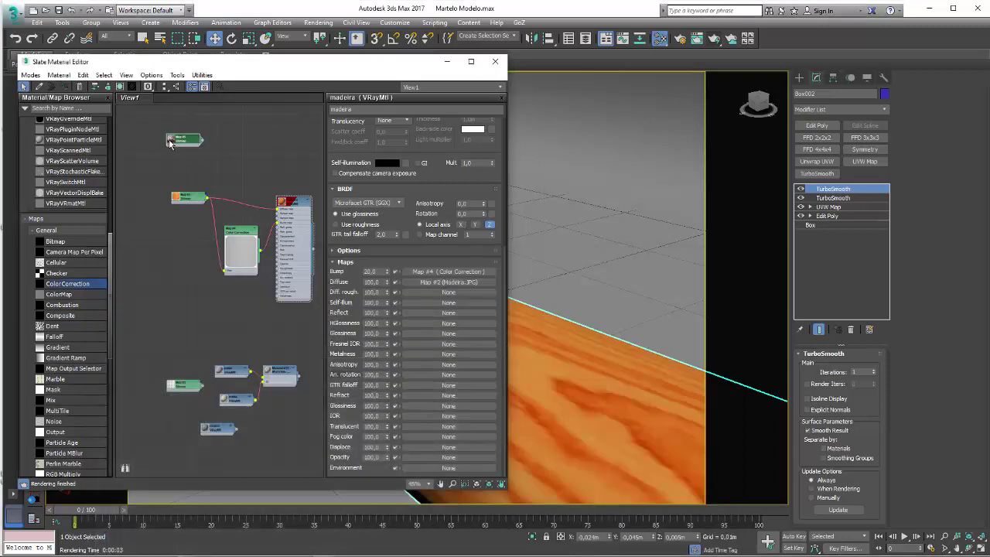
pyautogui.moveTo(184, 151); pyautogui.dragTo(227, 224, button='middle')
pyautogui.scroll(3, 227, 223)
pyautogui.scroll(5, 232, 217)
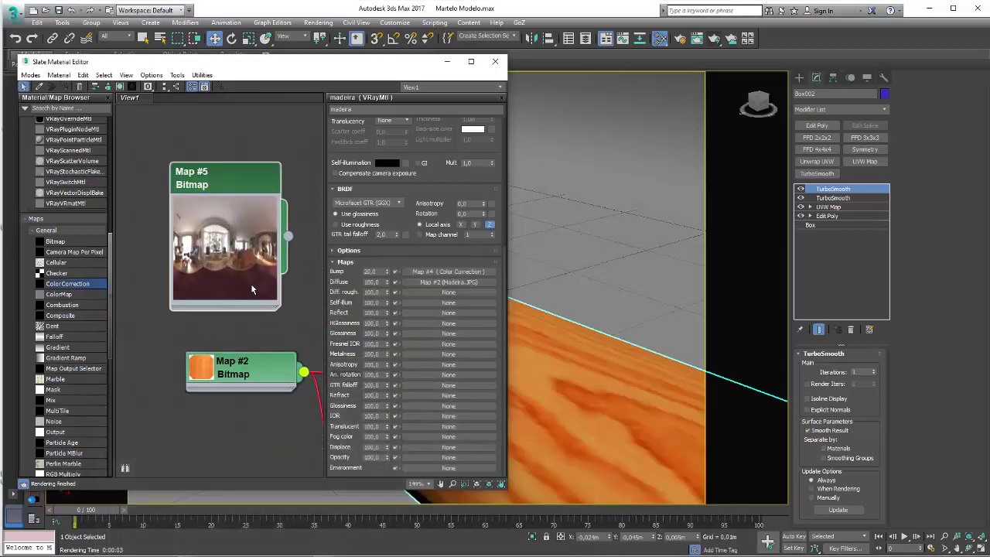
pyautogui.scroll(1, 254, 200)
pyautogui.scroll(-3, 219, 241)
pyautogui.scroll(-2, 203, 287)
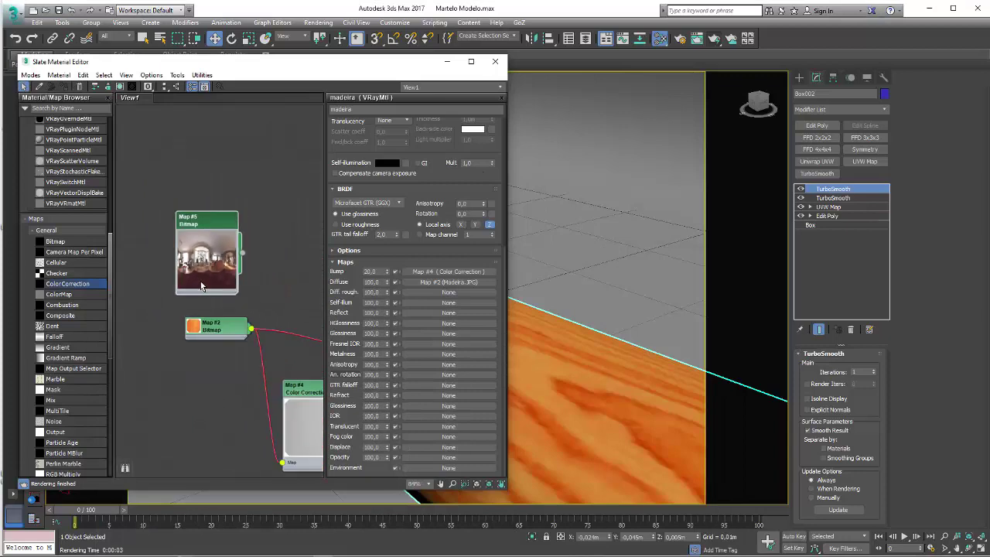
pyautogui.moveTo(229, 299); pyautogui.dragTo(226, 234, button='middle')
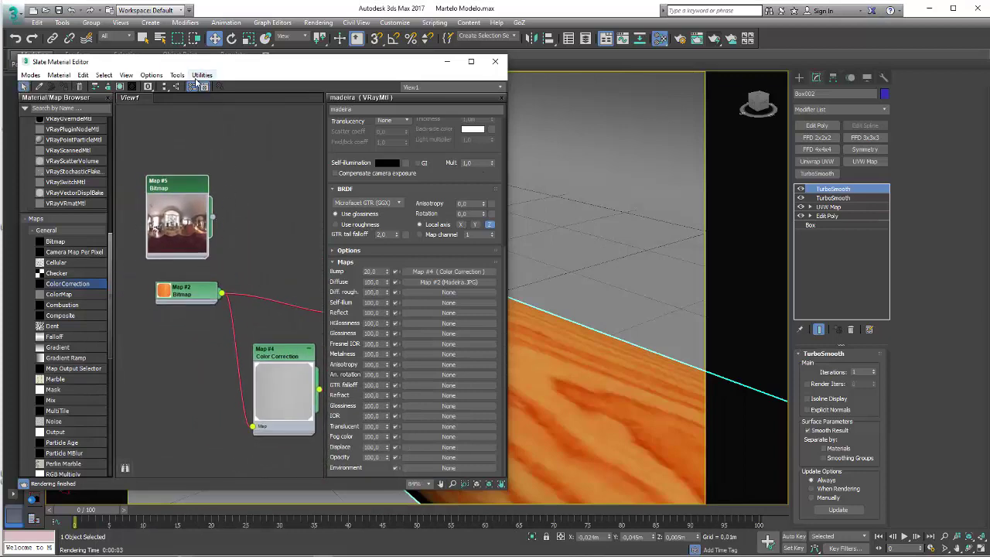
# Open Environment and Effects and drop Map #5 into the Environment Map slot as an instance
pyautogui.click(319, 23)
pyautogui.moveTo(340, 140)
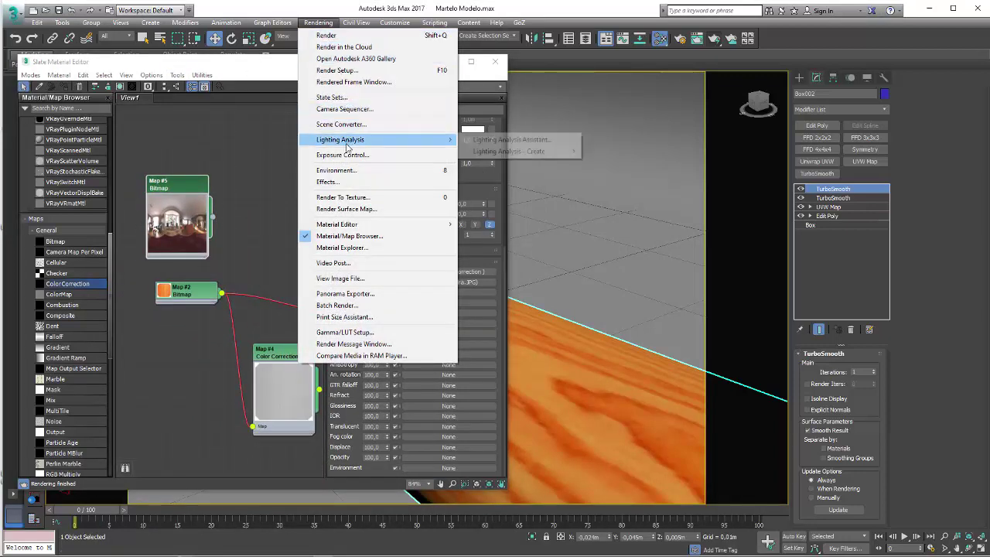
pyautogui.click(349, 171)
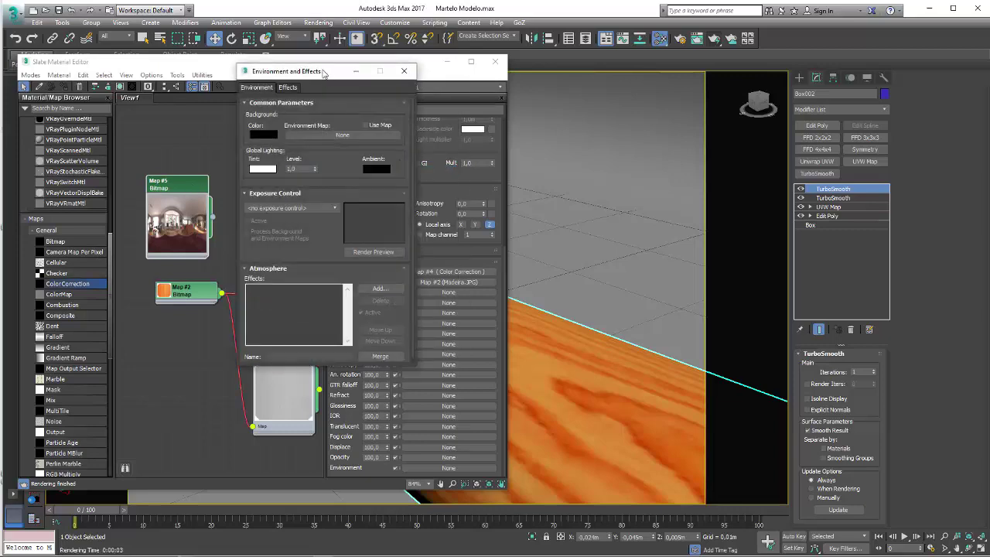
pyautogui.moveTo(323, 72); pyautogui.dragTo(353, 86)
pyautogui.moveTo(212, 222); pyautogui.dragTo(277, 172)
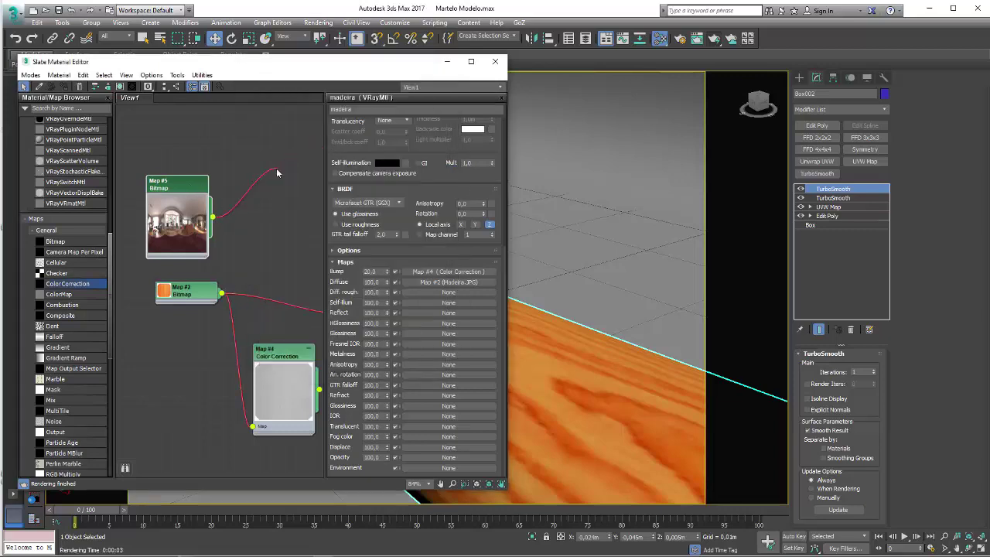
pyautogui.click(391, 71)
pyautogui.moveTo(391, 71); pyautogui.dragTo(318, 124)
pyautogui.moveTo(480, 126); pyautogui.dragTo(573, 94)
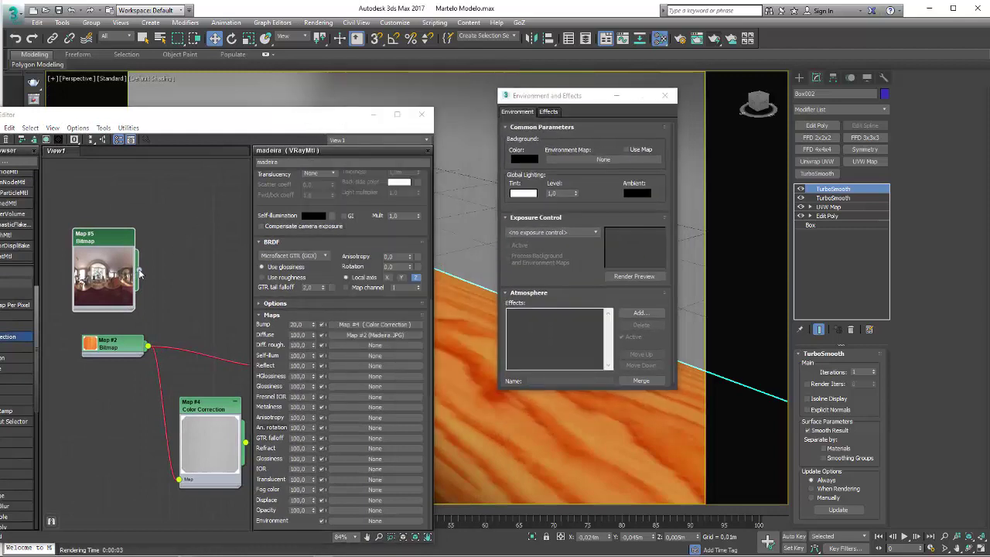
pyautogui.moveTo(140, 273); pyautogui.dragTo(601, 163)
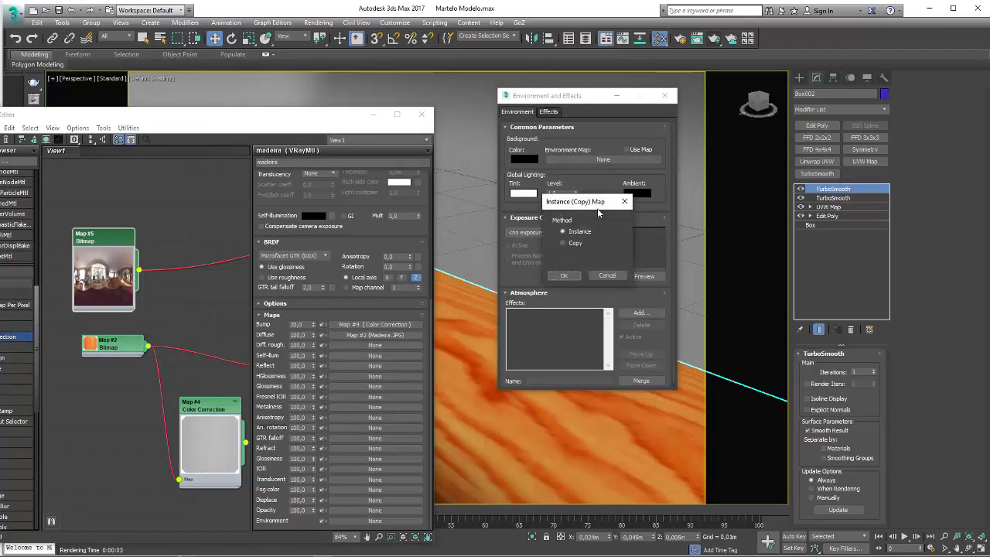
pyautogui.click(564, 276)
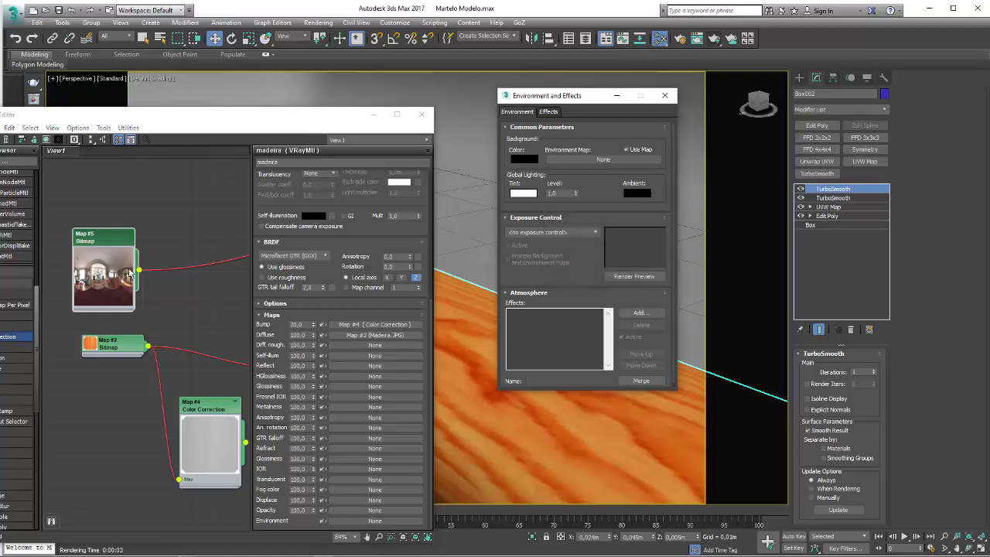
# Set Map #5's coordinates to Environ with Spherical Environment mapping and close Slate
pyautogui.moveTo(119, 244); pyautogui.dragTo(157, 207)
pyautogui.doubleClick(147, 206)
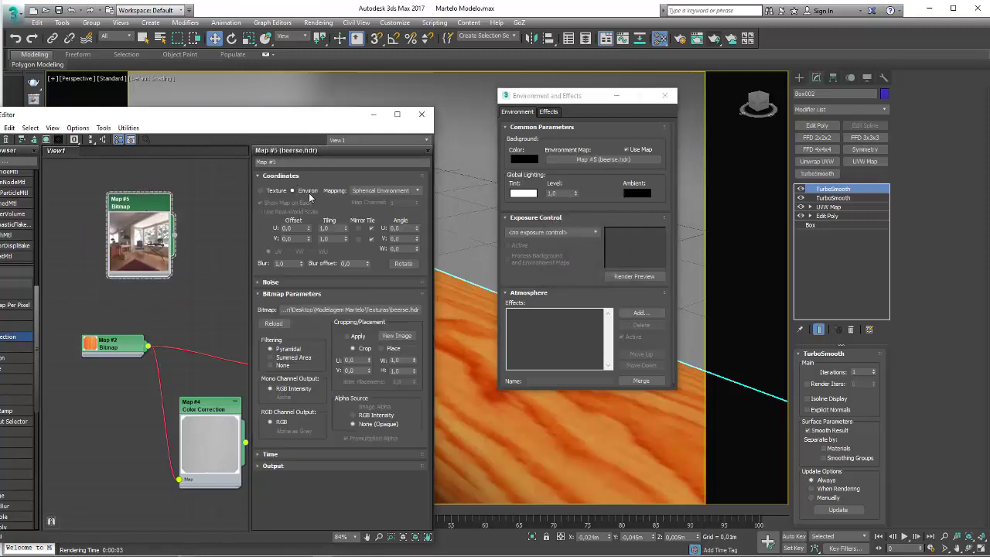
pyautogui.click(379, 191)
pyautogui.click(379, 199)
pyautogui.click(268, 191)
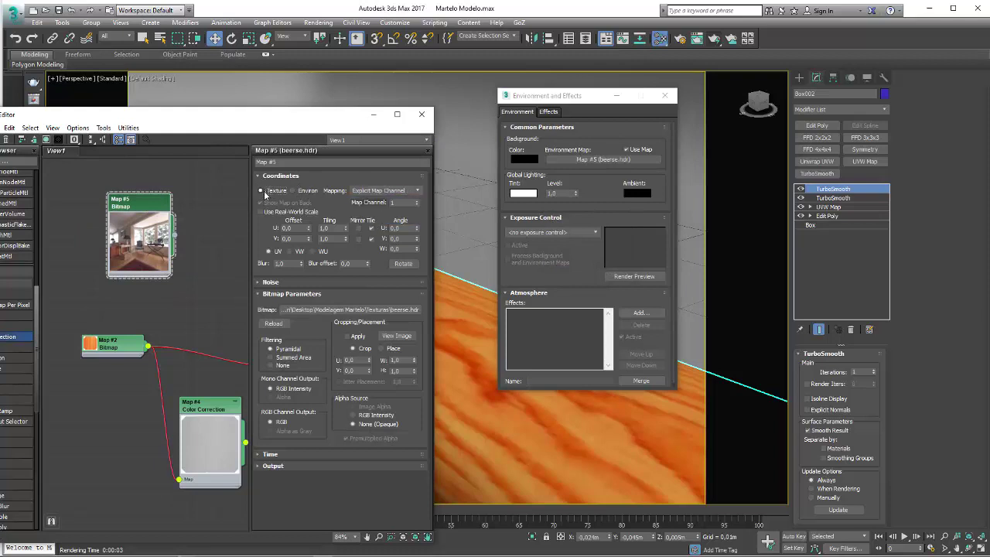
pyautogui.click(304, 190)
pyautogui.click(379, 190)
pyautogui.click(379, 191)
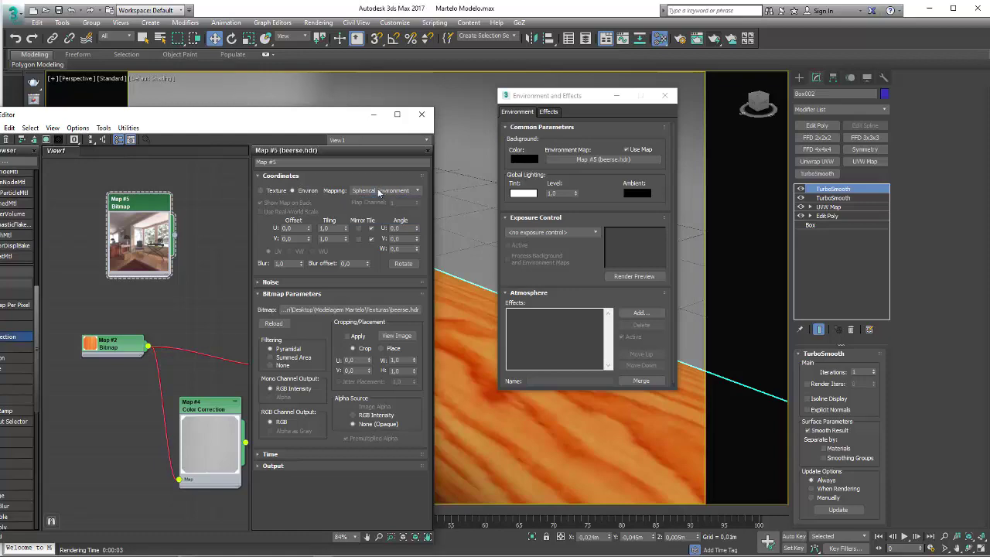
pyautogui.click(422, 114)
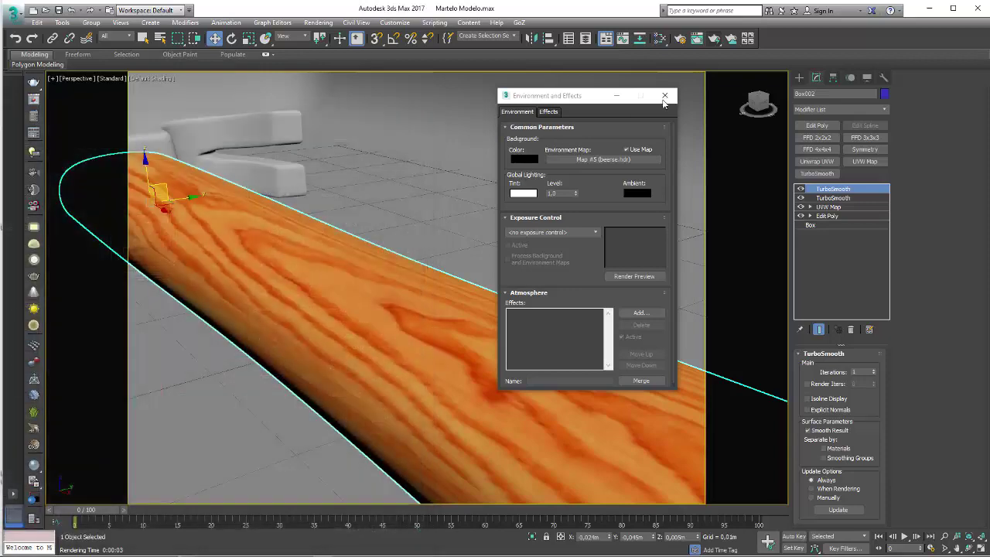
# Close Environment and Effects, render the hammer over the beerse HDR room, then reopen Slate
pyautogui.click(664, 95)
pyautogui.scroll(-5, 478, 183)
pyautogui.scroll(-4, 478, 182)
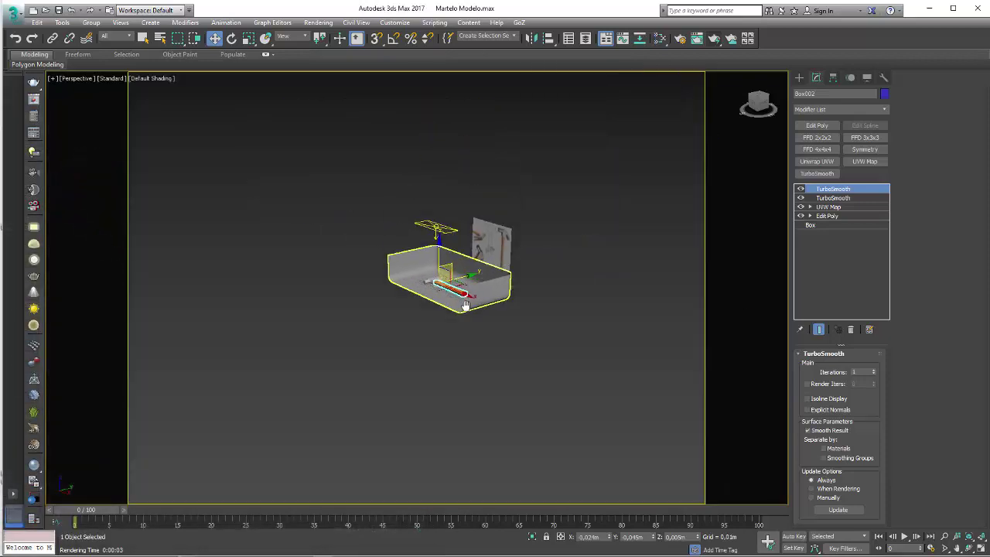
pyautogui.scroll(-1, 478, 183)
pyautogui.hotkey('shift', 'q')
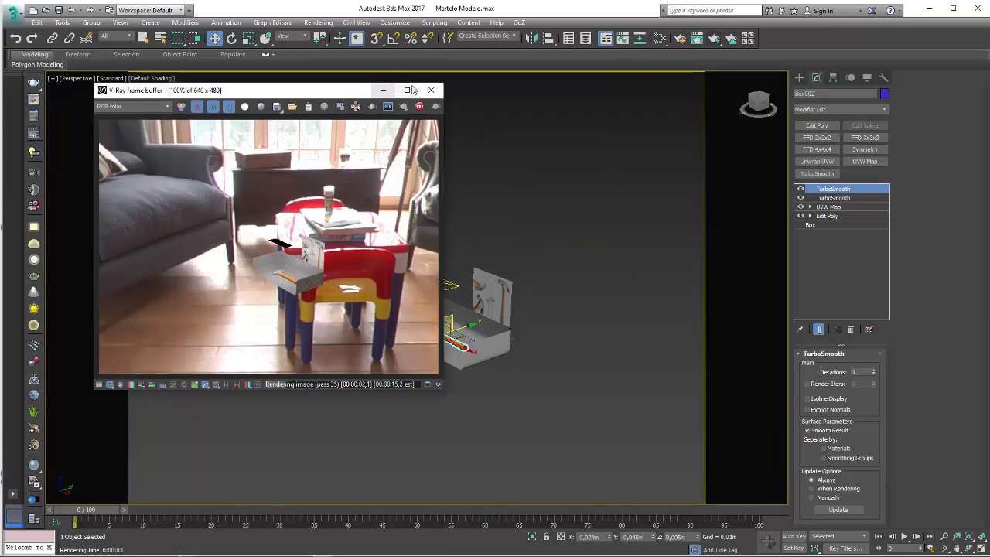
pyautogui.click(383, 90)
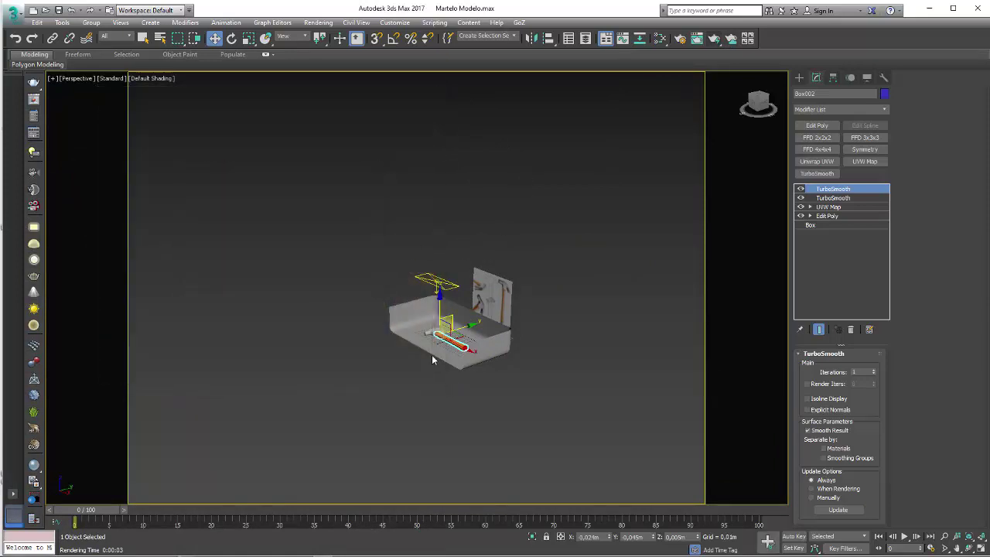
pyautogui.scroll(10, 432, 360)
pyautogui.scroll(5, 432, 360)
pyautogui.moveTo(372, 272); pyautogui.dragTo(305, 249, button='middle')
pyautogui.click(659, 37)
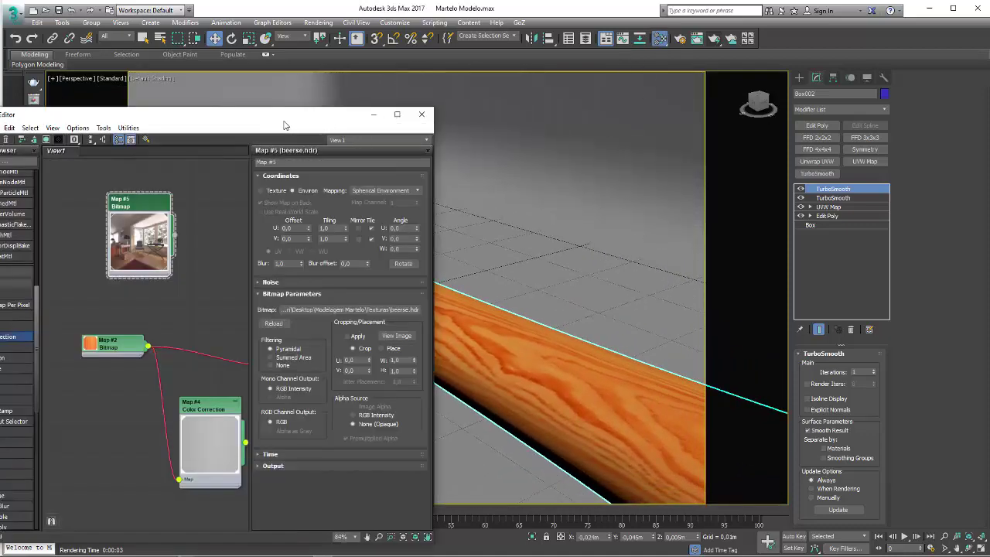
# Set the madeira VRayMtl's Reflect colour to white (255)
pyautogui.scroll(-1, 185, 309)
pyautogui.moveTo(190, 383); pyautogui.dragTo(92, 315, button='middle')
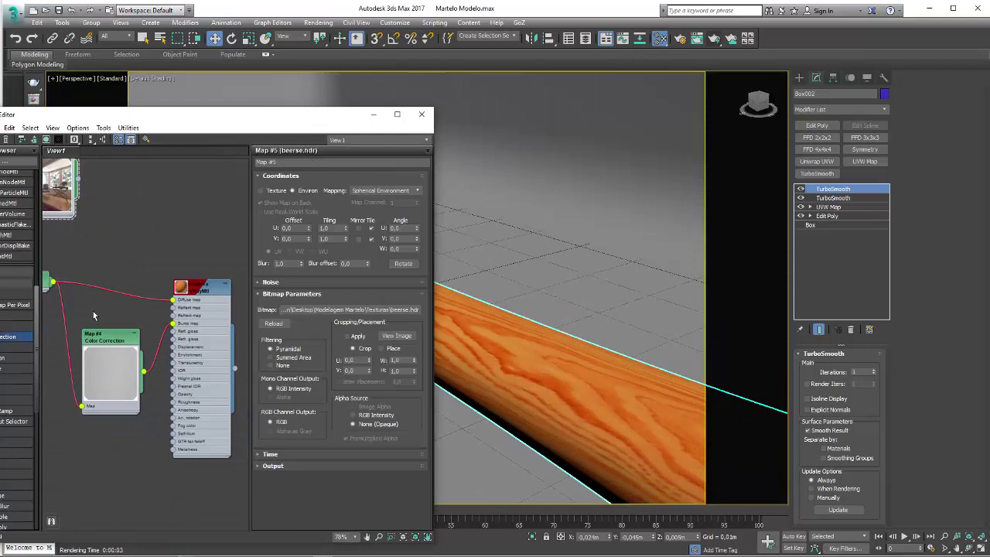
pyautogui.doubleClick(200, 293)
pyautogui.moveTo(201, 293); pyautogui.dragTo(204, 279)
pyautogui.keyDown('alt'); pyautogui.moveTo(510, 306); pyautogui.dragTo(443, 262, button='middle'); pyautogui.keyUp('alt')
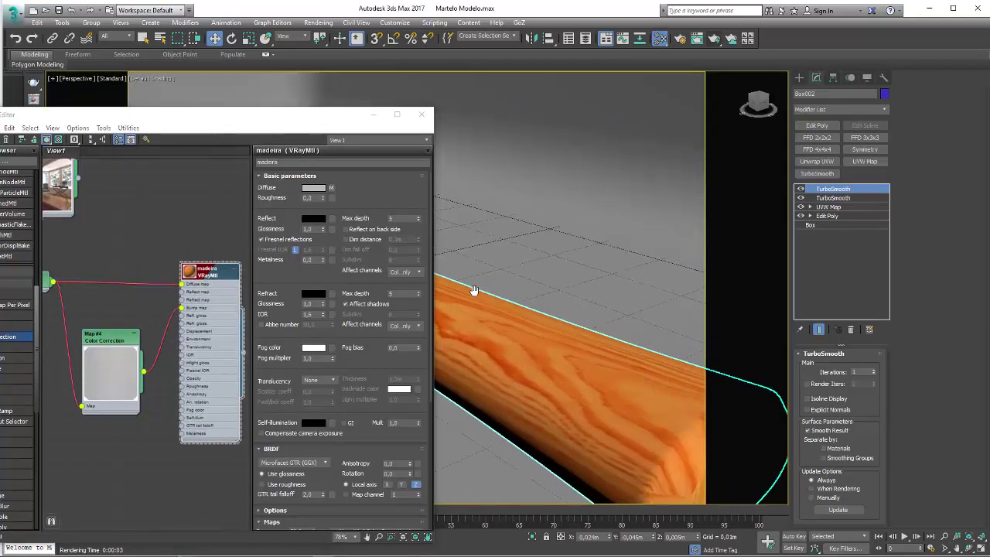
pyautogui.click(313, 219)
pyautogui.moveTo(313, 104); pyautogui.dragTo(313, 151)
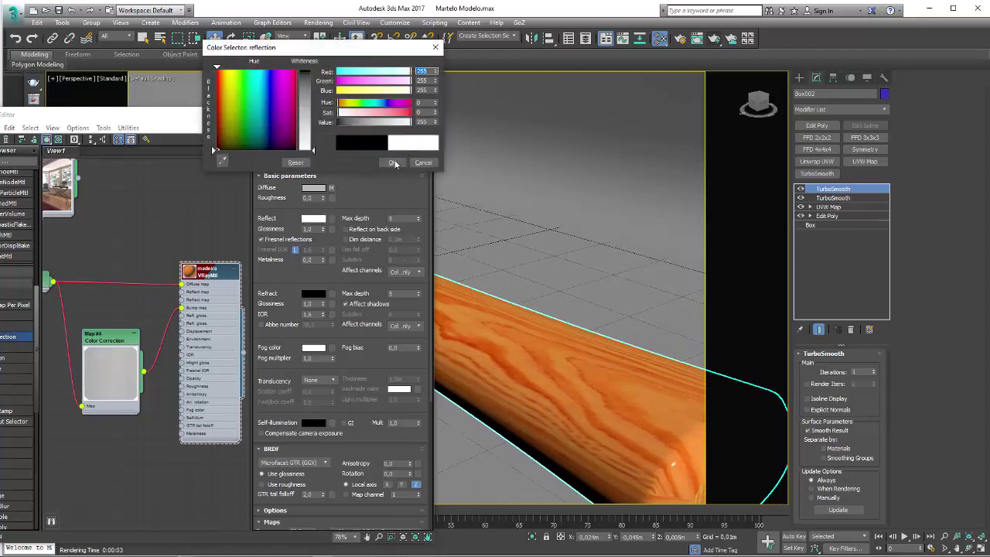
pyautogui.click(394, 164)
# Render the glossy handle, stop it, and start an interactive V-Ray render
pyautogui.click(713, 38)
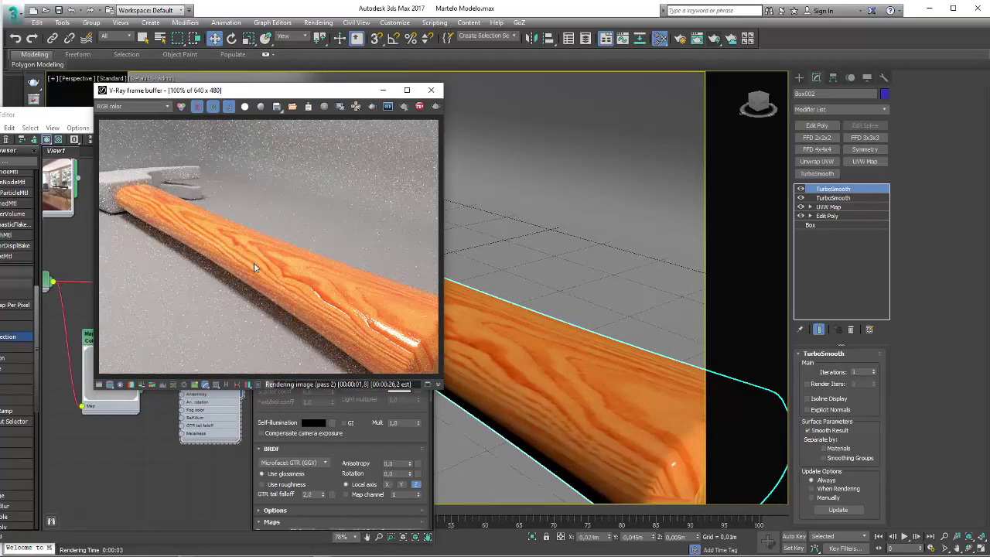
pyautogui.click(419, 109)
pyautogui.moveTo(330, 93); pyautogui.dragTo(715, 66)
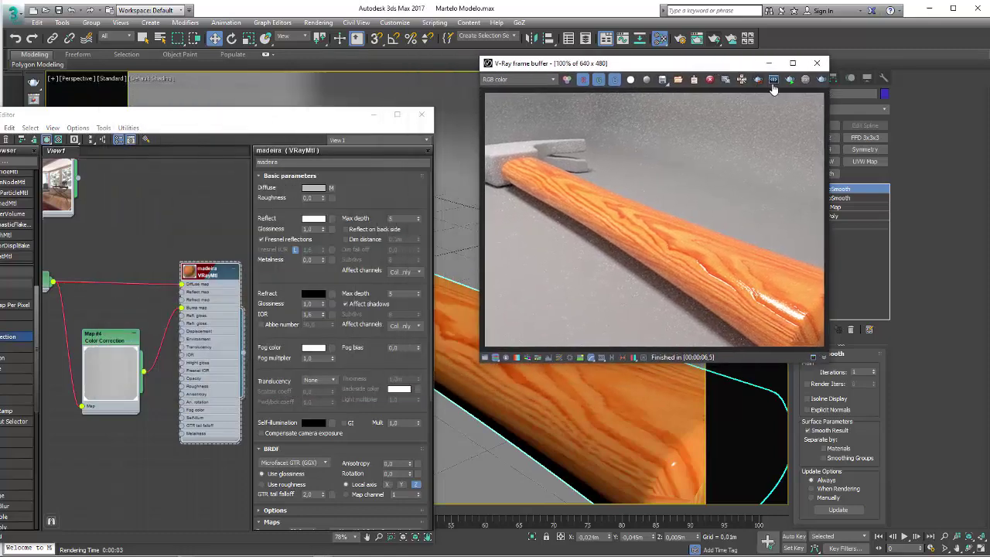
pyautogui.click(790, 81)
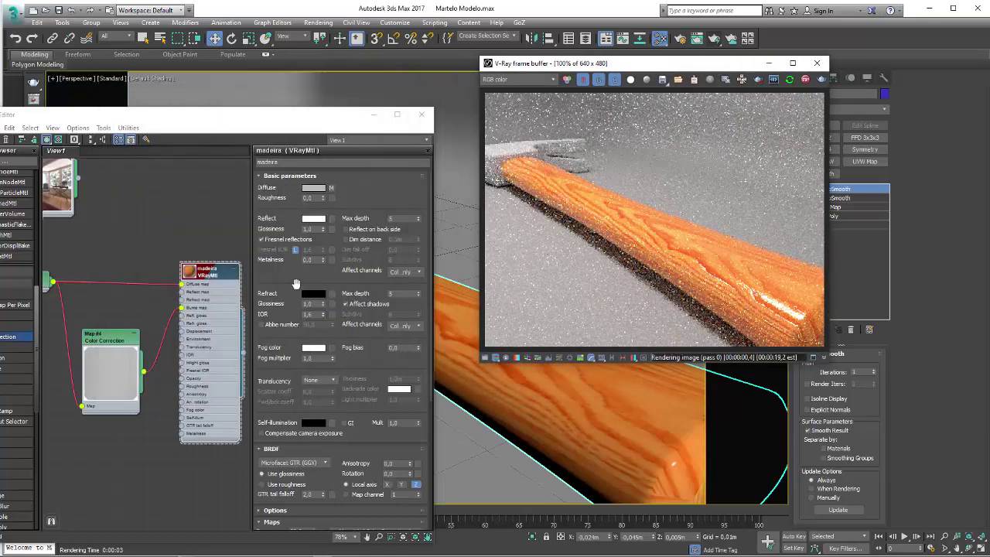
# Darken madeira's Reflect colour and tint it a warm beige
pyautogui.click(310, 220)
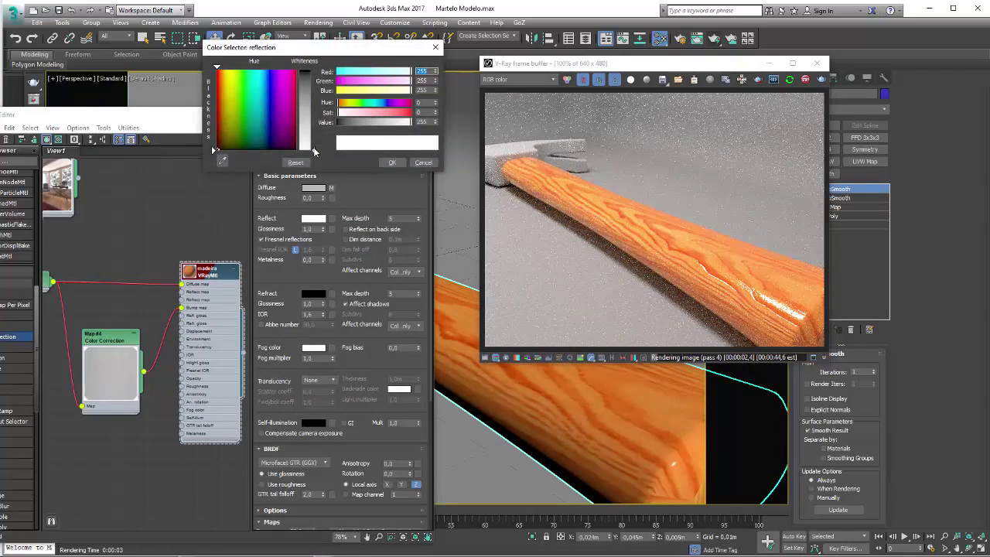
pyautogui.moveTo(314, 152); pyautogui.dragTo(314, 101)
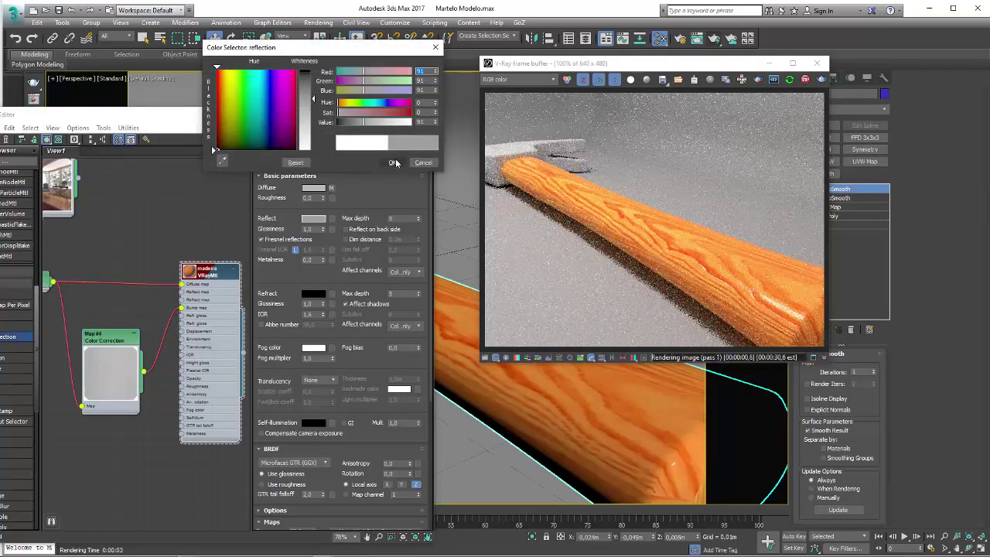
pyautogui.moveTo(348, 109)
pyautogui.mouseDown()
pyautogui.moveTo(391, 123)
pyautogui.moveTo(371, 115)
pyautogui.mouseUp()
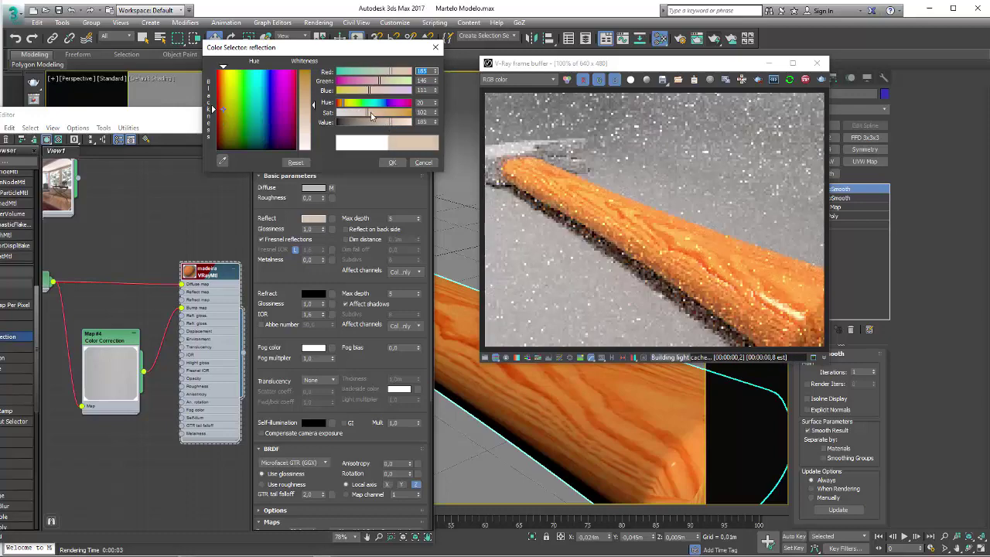
pyautogui.click(394, 162)
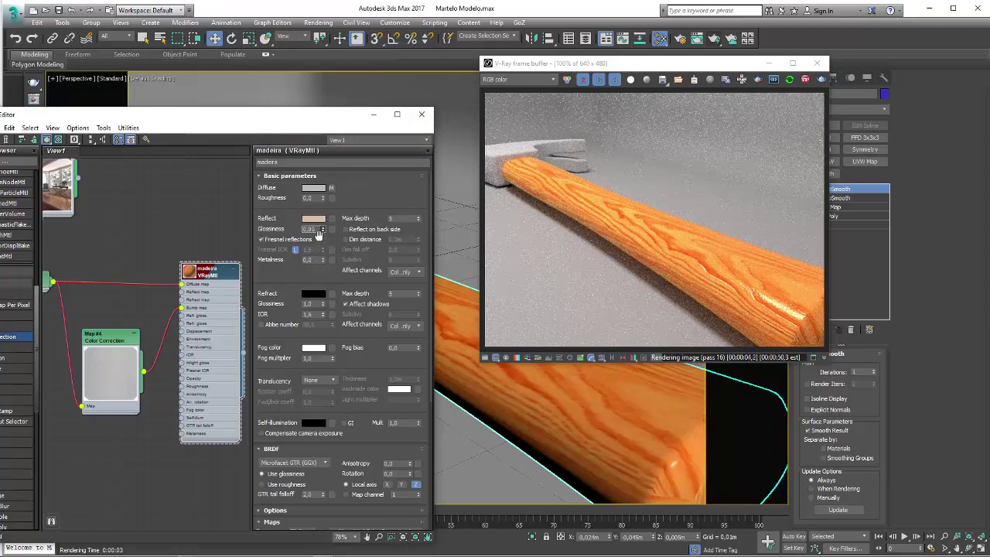
# Set madeira's Reflect Glossiness to 0,75 and tidy the Slate nodes
pyautogui.moveTo(317, 234); pyautogui.dragTo(317, 240)
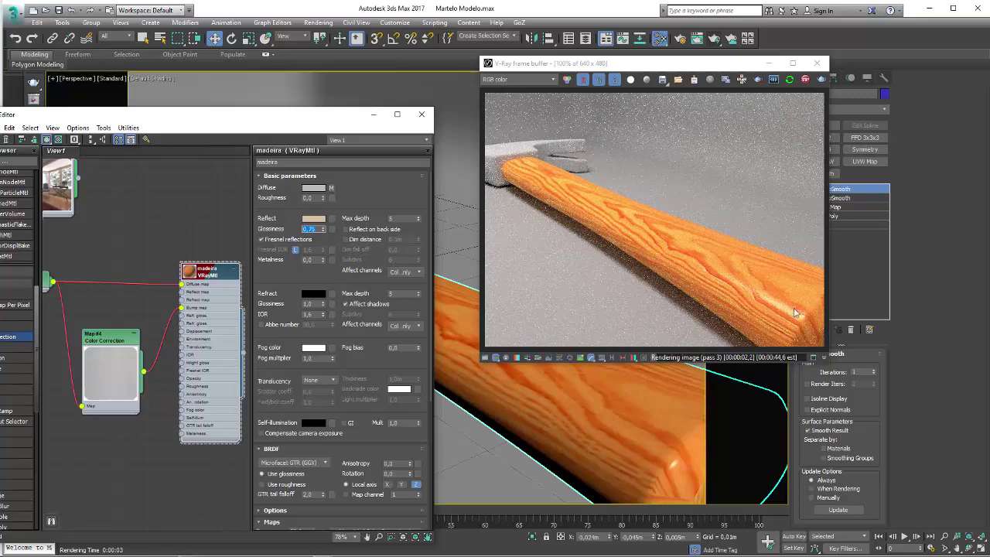
pyautogui.moveTo(227, 277); pyautogui.dragTo(243, 277)
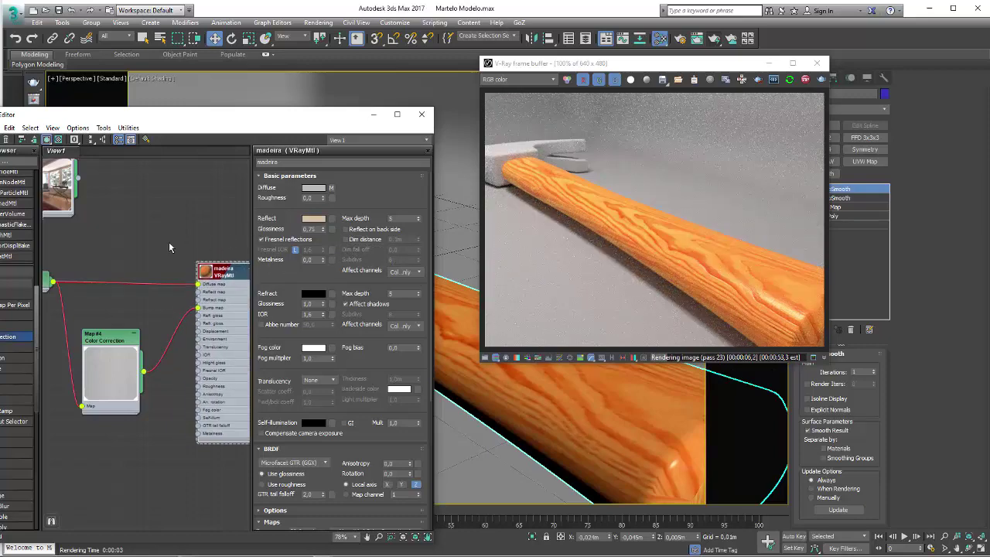
pyautogui.moveTo(128, 310)
pyautogui.mouseDown(button='middle')
pyautogui.moveTo(207, 318)
pyautogui.moveTo(248, 338)
pyautogui.mouseUp(button='middle')
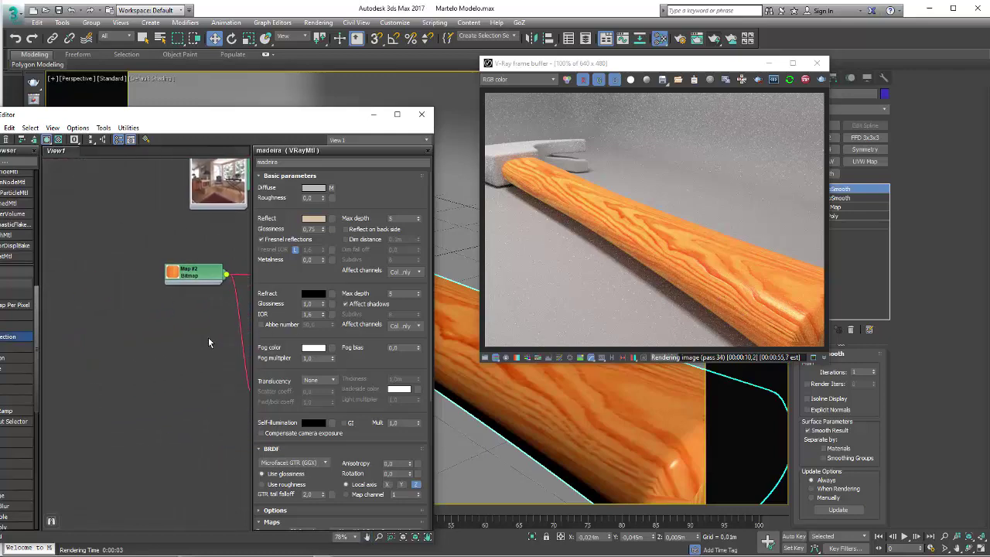
# Insert a Color Correction map (Map #6) between the wood bitmap and madeira's diffuse
pyautogui.scroll(-1, 70, 342)
pyautogui.moveTo(137, 115); pyautogui.dragTo(180, 81)
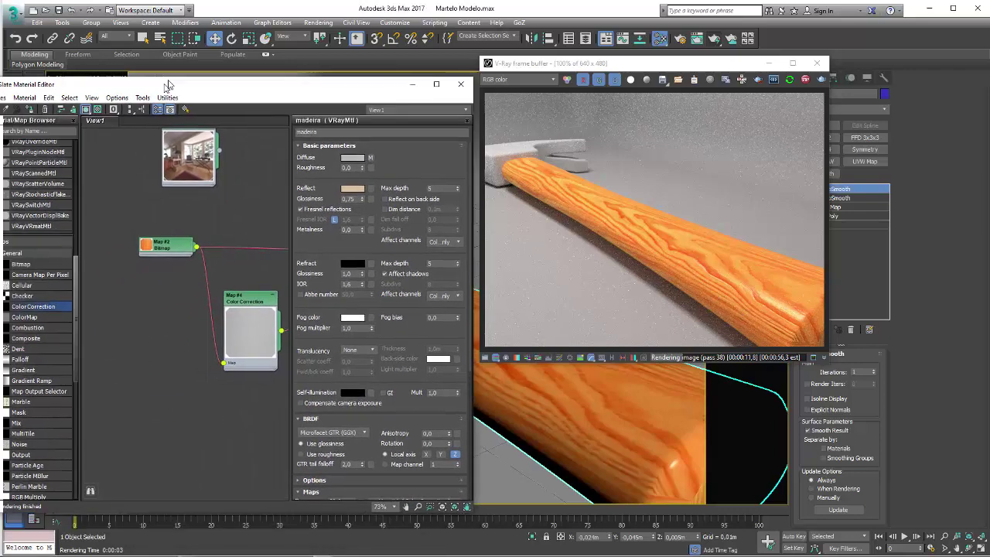
pyautogui.moveTo(244, 241); pyautogui.dragTo(250, 225)
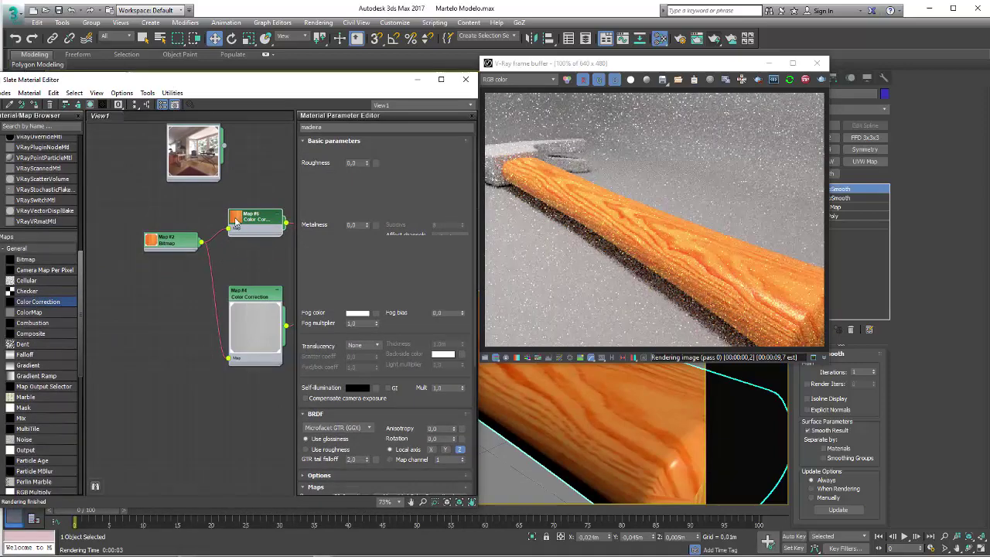
pyautogui.doubleClick(250, 224)
pyautogui.moveTo(237, 220)
pyautogui.mouseDown(button='middle')
pyautogui.moveTo(127, 267)
pyautogui.moveTo(168, 280)
pyautogui.mouseUp(button='middle')
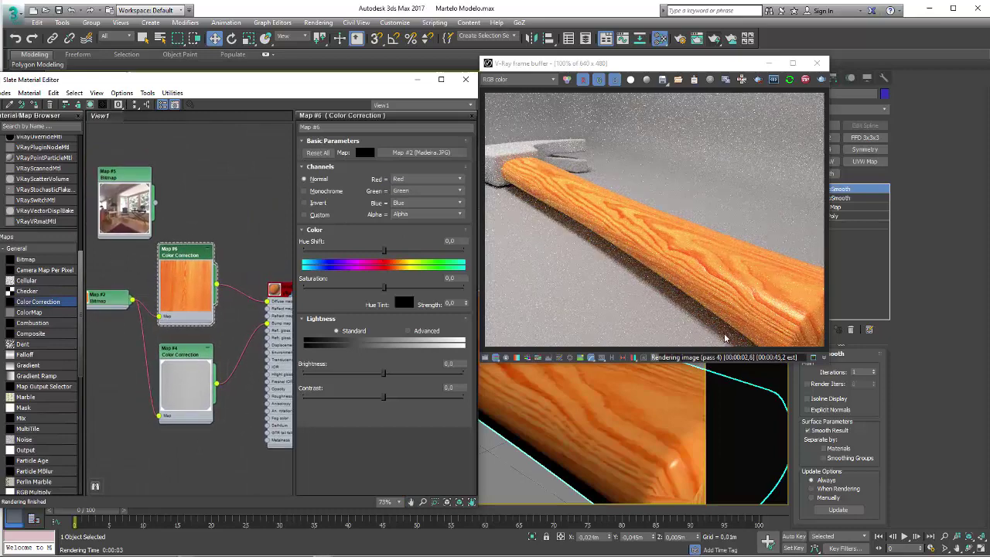
# Set Map #6 to hue shift 0, saturation -5,648, brightness -7,641 and contrast -22,259
pyautogui.moveTo(384, 292); pyautogui.dragTo(355, 287)
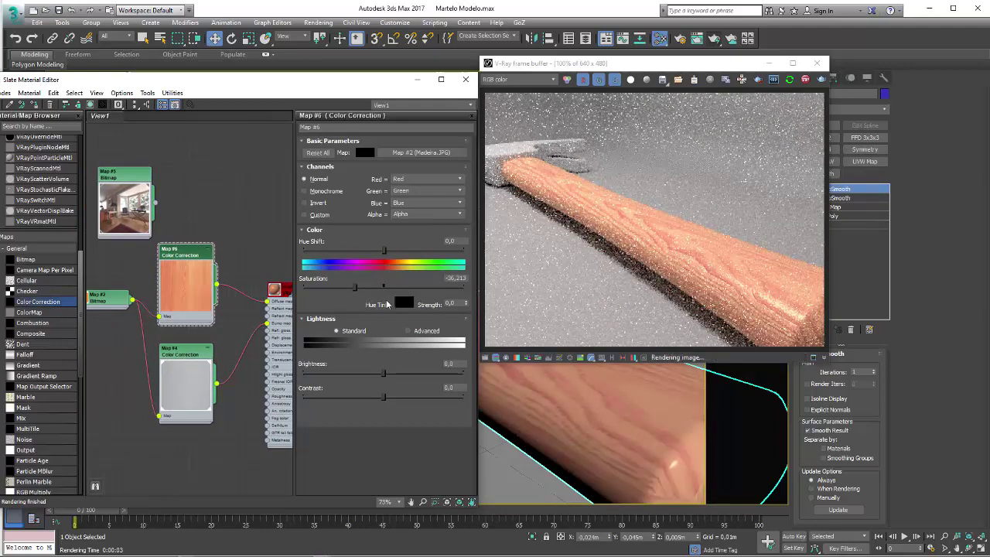
pyautogui.doubleClick(455, 278)
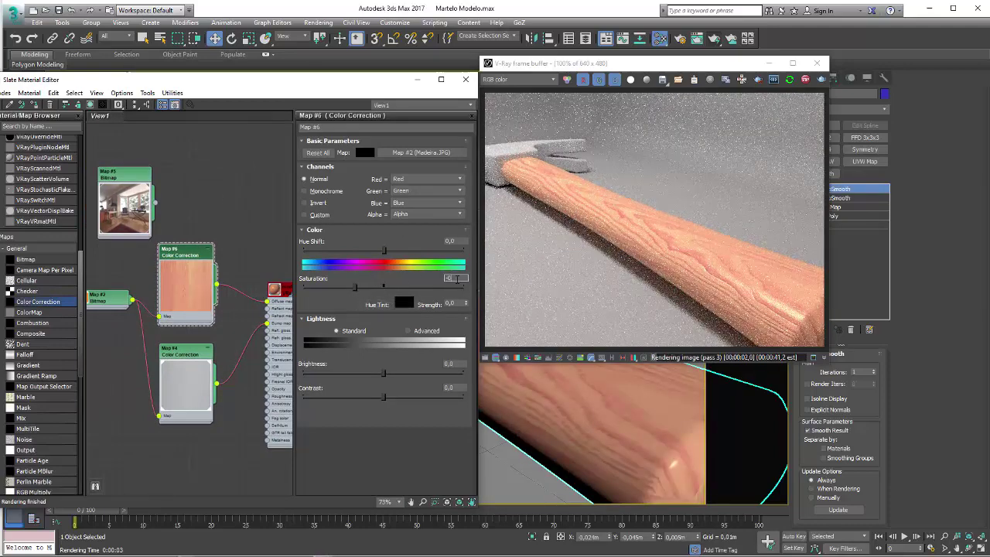
pyautogui.press('Return')
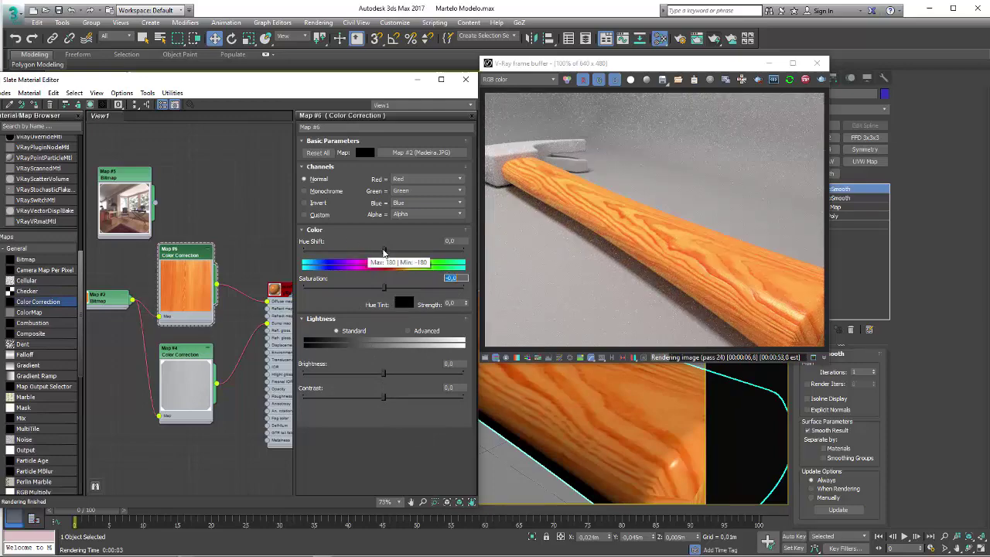
pyautogui.moveTo(384, 251)
pyautogui.mouseDown()
pyautogui.moveTo(345, 251)
pyautogui.moveTo(380, 251)
pyautogui.mouseUp()
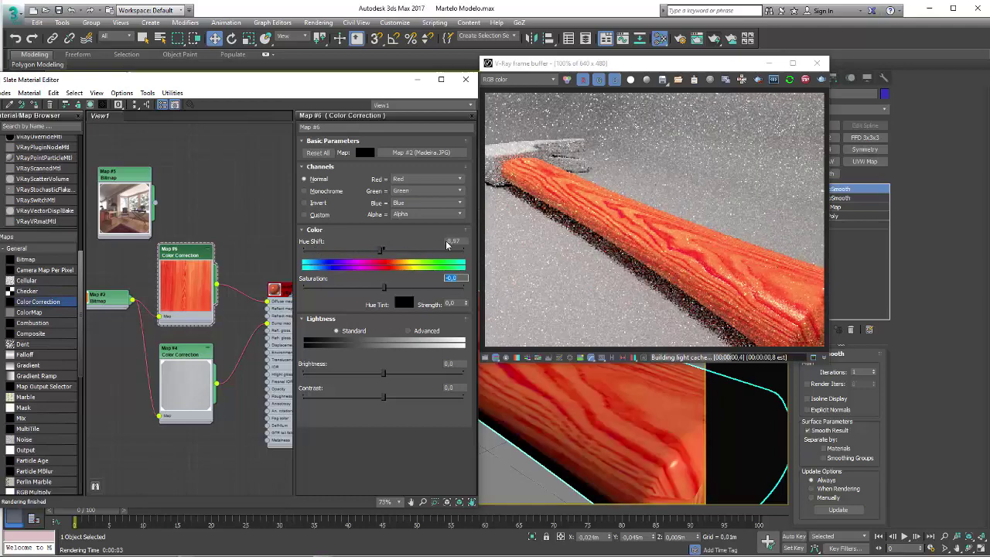
pyautogui.write('0')
pyautogui.press('Return')
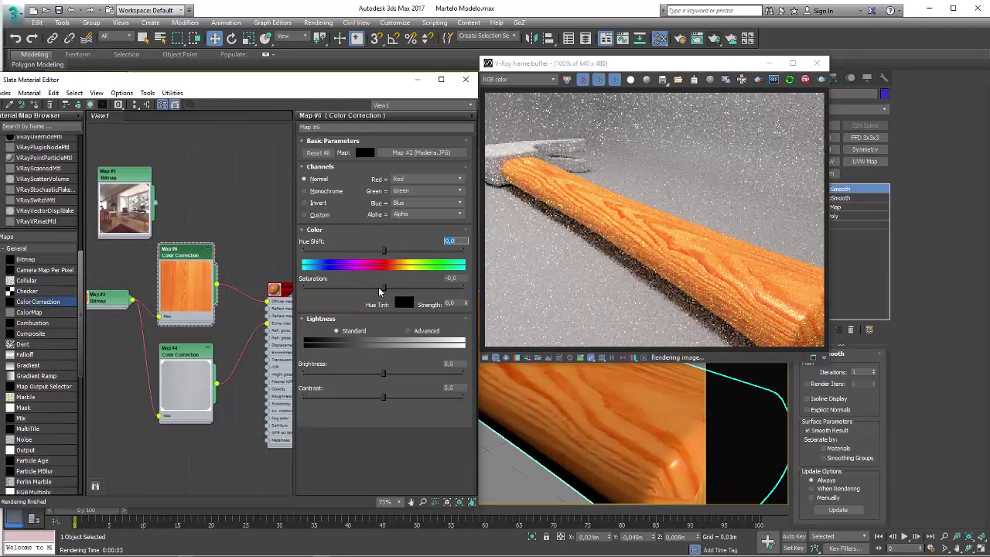
pyautogui.moveTo(384, 291); pyautogui.dragTo(380, 290)
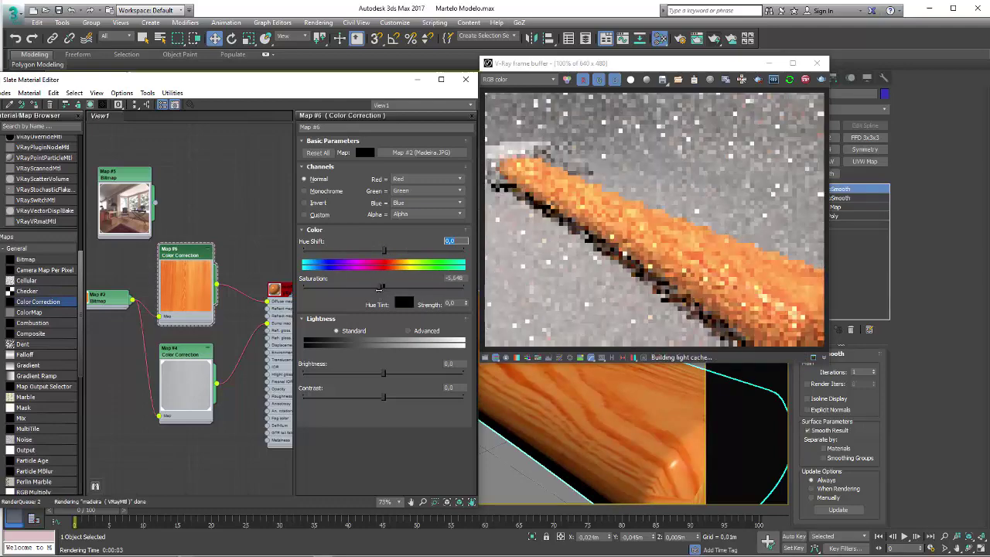
pyautogui.moveTo(384, 372); pyautogui.dragTo(365, 397)
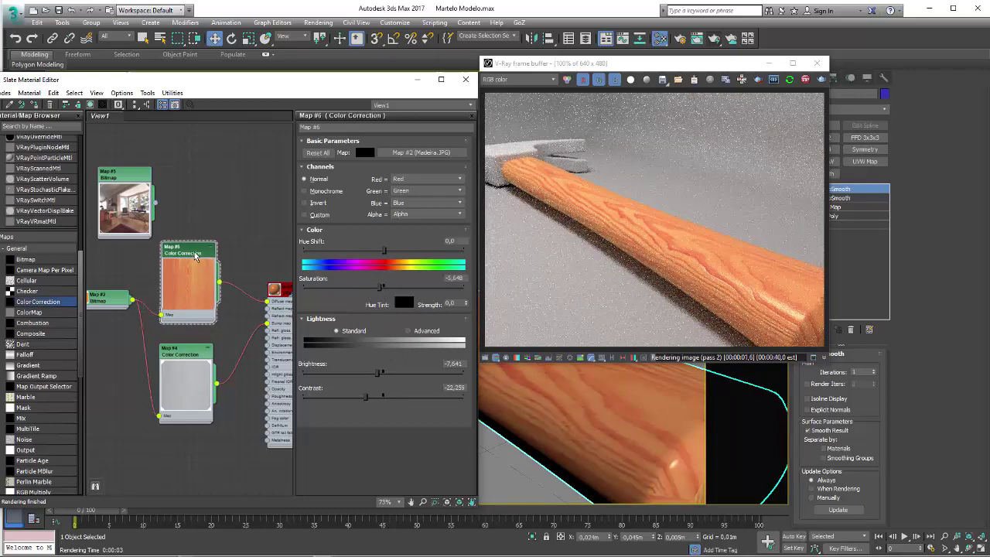
pyautogui.moveTo(199, 264); pyautogui.dragTo(207, 264)
pyautogui.moveTo(207, 265); pyautogui.dragTo(150, 283, button='middle')
pyautogui.moveTo(246, 302); pyautogui.dragTo(244, 263)
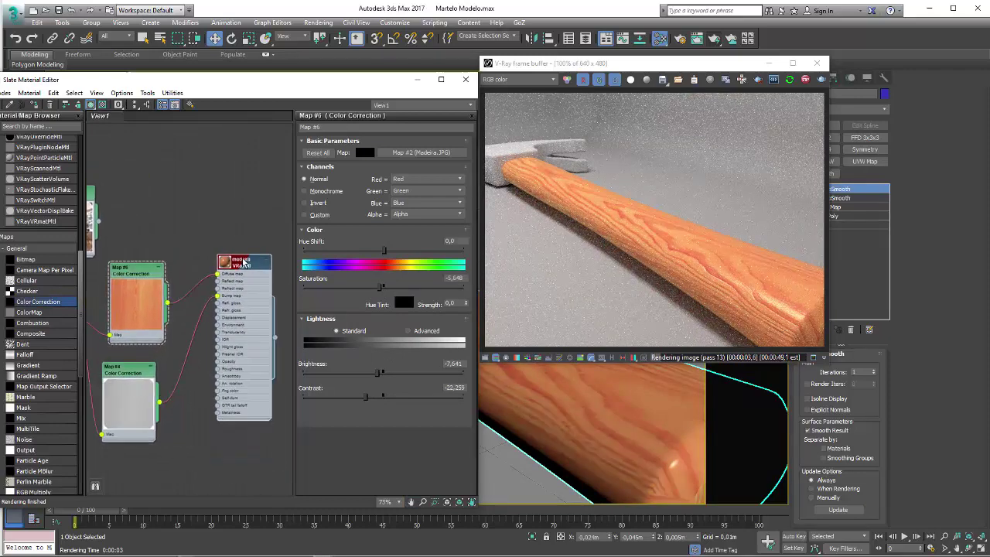
# Change madeira's reflect colour to a darker brown (value 78)
pyautogui.doubleClick(245, 265)
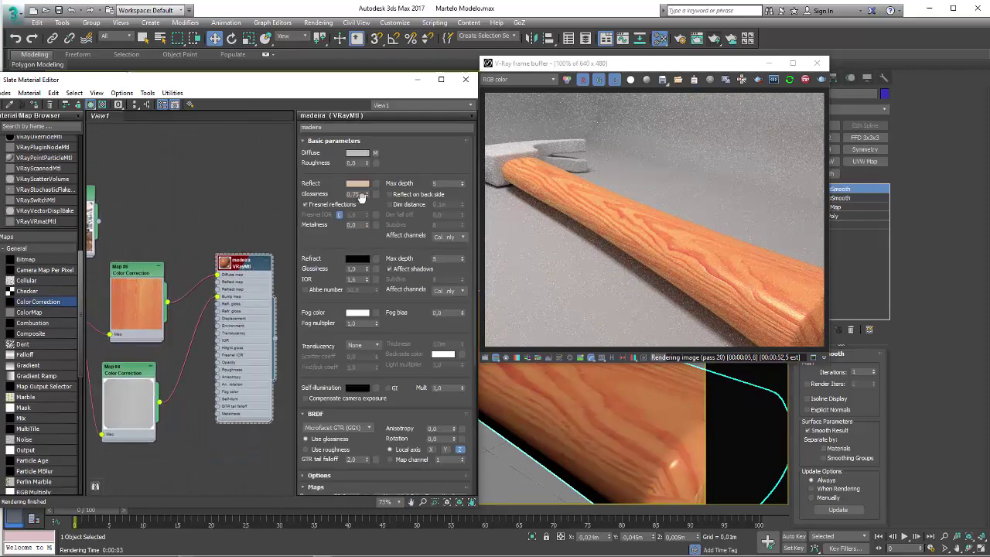
pyautogui.click(359, 184)
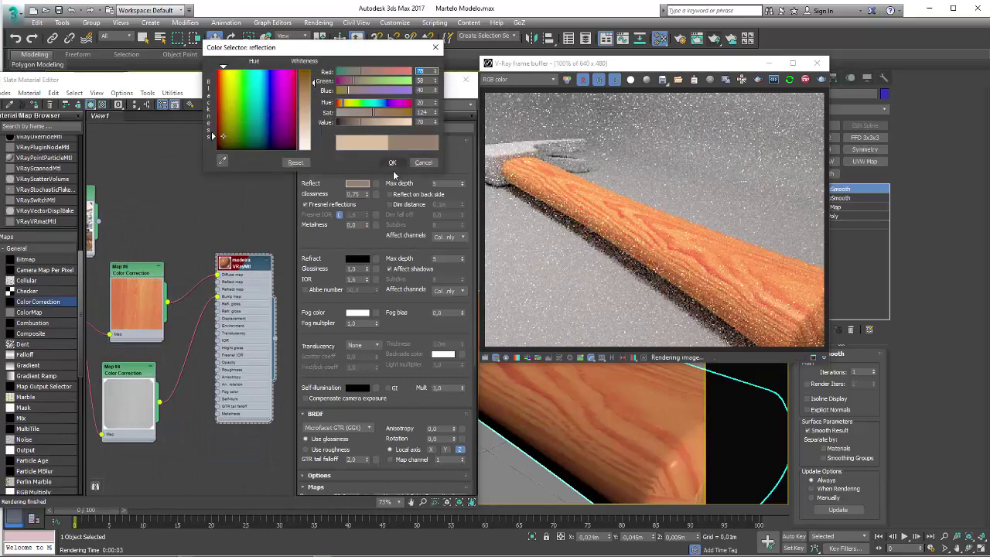
pyautogui.click(392, 162)
# Raise the wood Color Correction (Map #6) saturation to 1,661
pyautogui.moveTo(149, 273); pyautogui.dragTo(155, 258)
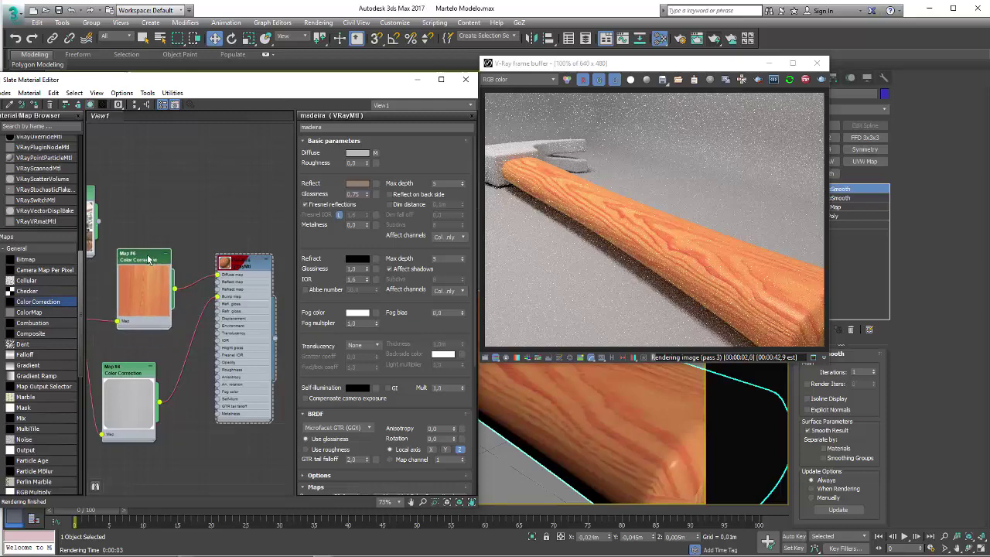
pyautogui.doubleClick(155, 257)
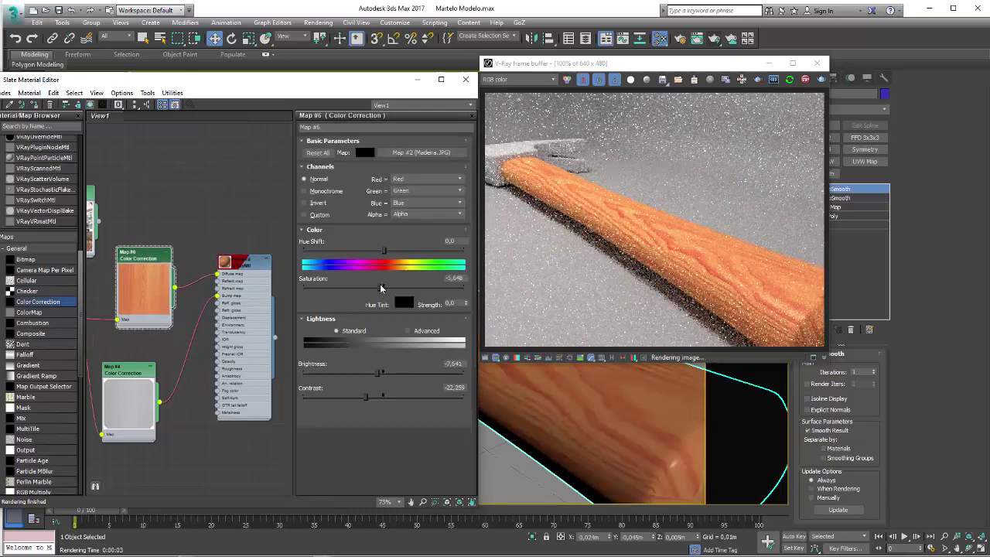
pyautogui.moveTo(379, 286); pyautogui.dragTo(384, 287)
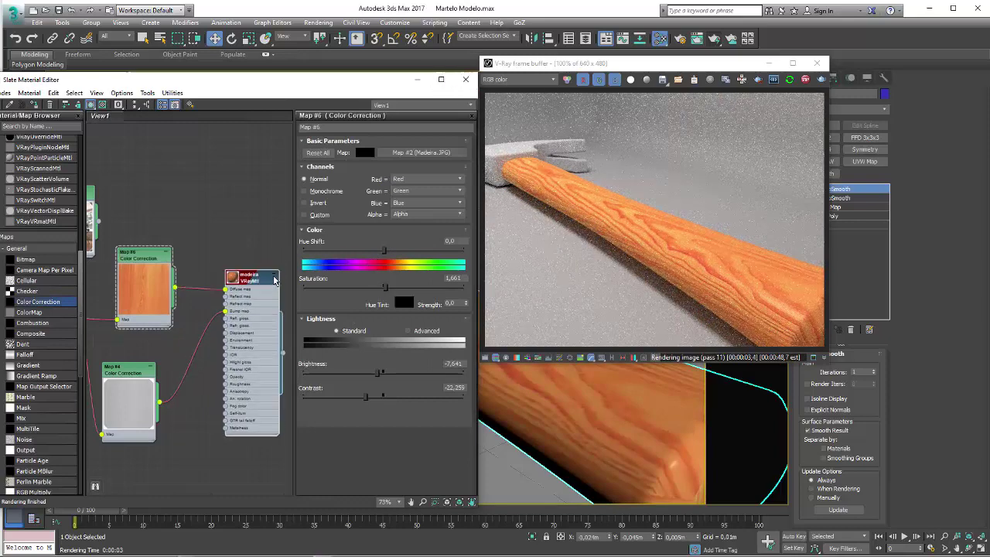
# Collapse the wood nodes into compact headers and move them aside in the Slate graph
pyautogui.scroll(-4, 249, 276)
pyautogui.scroll(-3, 246, 278)
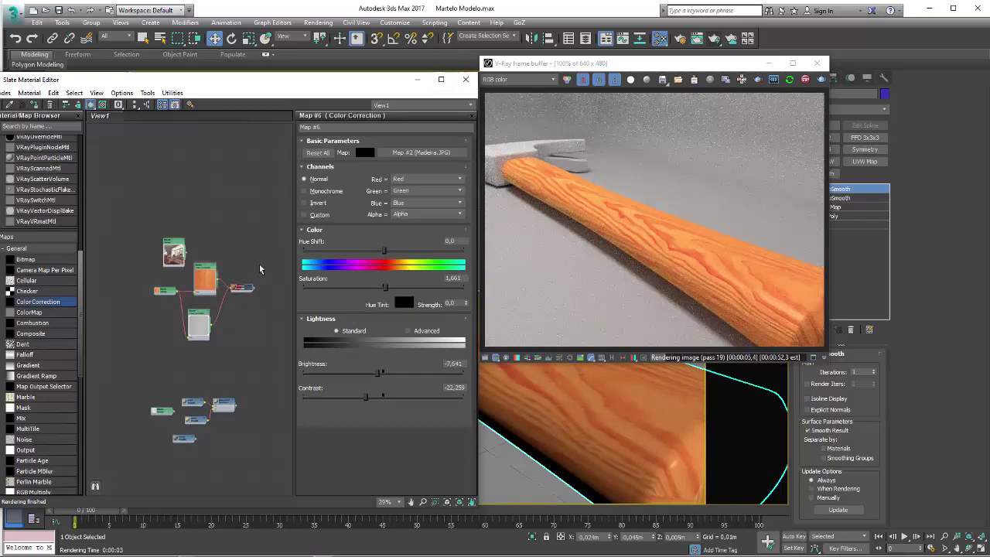
pyautogui.moveTo(237, 294); pyautogui.dragTo(256, 233)
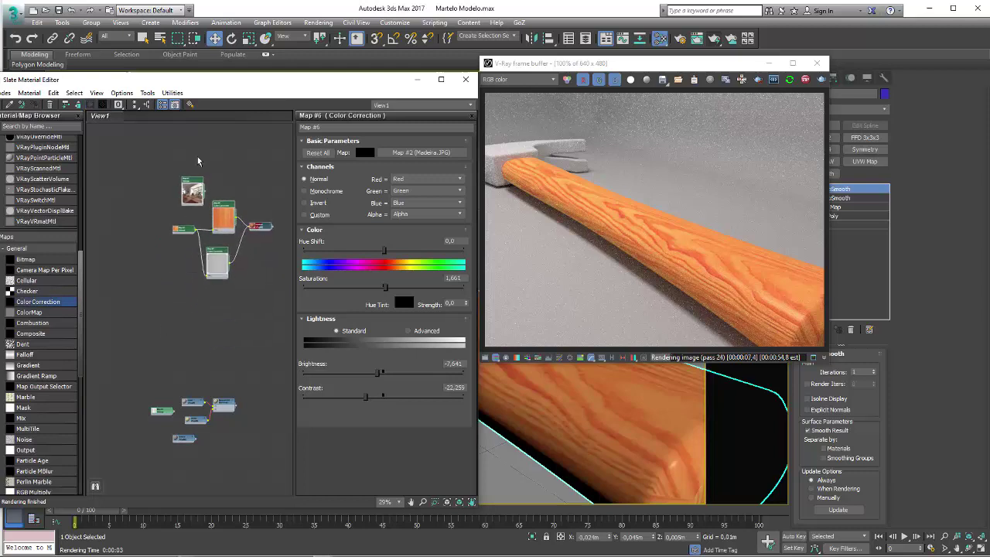
pyautogui.click(143, 111)
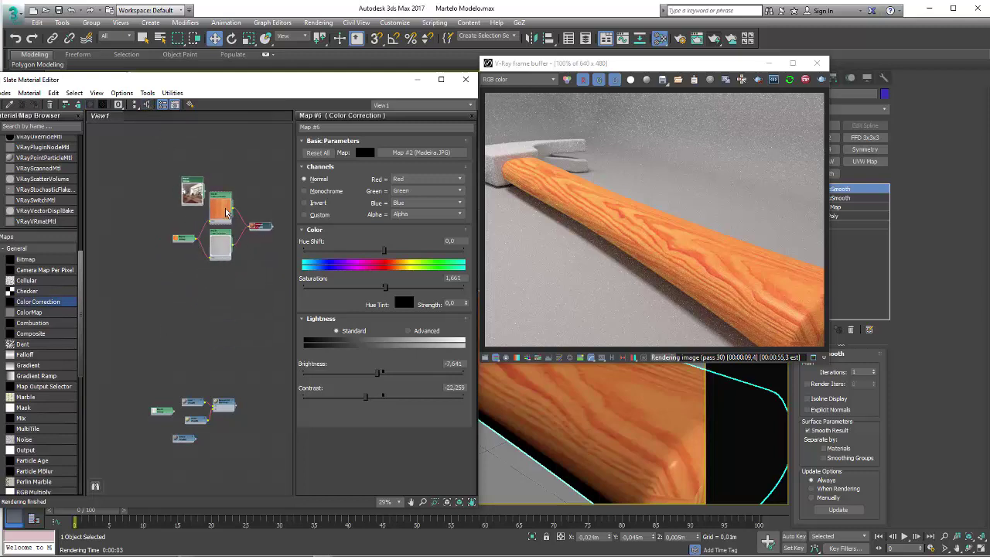
pyautogui.click(225, 201)
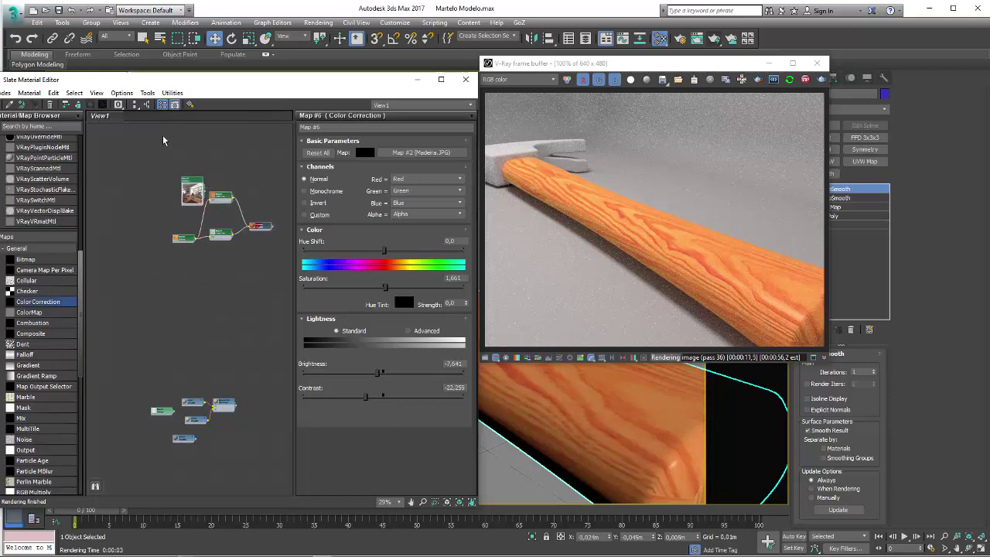
pyautogui.moveTo(227, 389); pyautogui.dragTo(226, 304, button='middle')
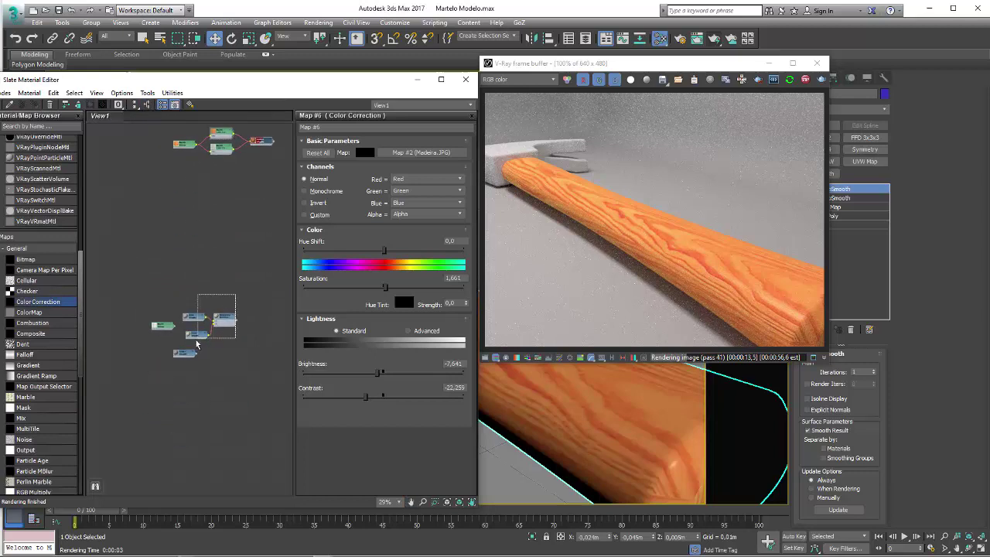
pyautogui.moveTo(198, 345); pyautogui.dragTo(214, 234)
# Orbit the render view onto the hammer head and zoom to the metal/resina nodes
pyautogui.click(593, 247)
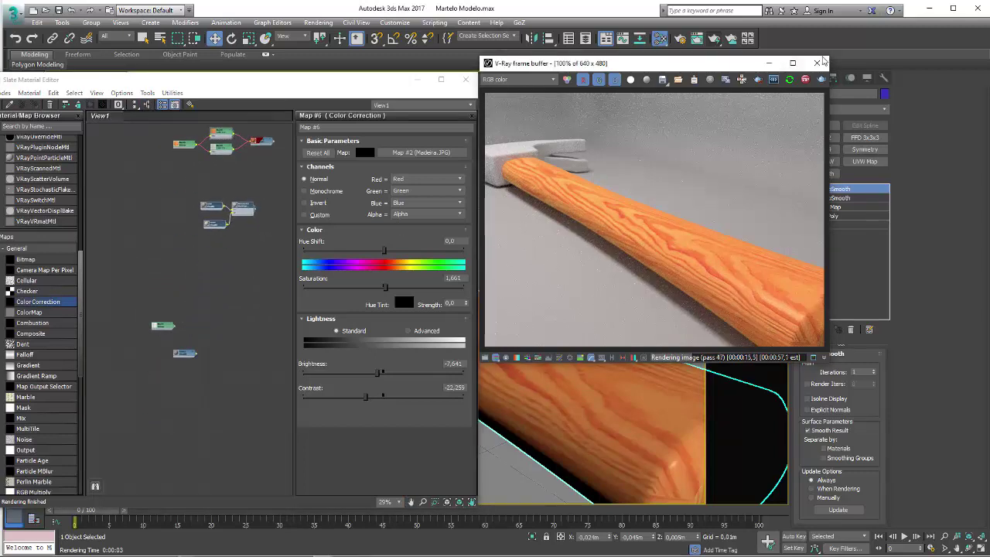
pyautogui.moveTo(559, 413)
pyautogui.keyDown('alt'); pyautogui.mouseDown(button='middle')
pyautogui.moveTo(542, 439)
pyautogui.moveTo(597, 461)
pyautogui.moveTo(513, 460)
pyautogui.moveTo(530, 407)
pyautogui.moveTo(699, 438)
pyautogui.moveTo(611, 435)
pyautogui.moveTo(515, 405)
pyautogui.moveTo(593, 413)
pyautogui.moveTo(692, 399)
pyautogui.mouseUp(button='middle'); pyautogui.keyUp('alt')
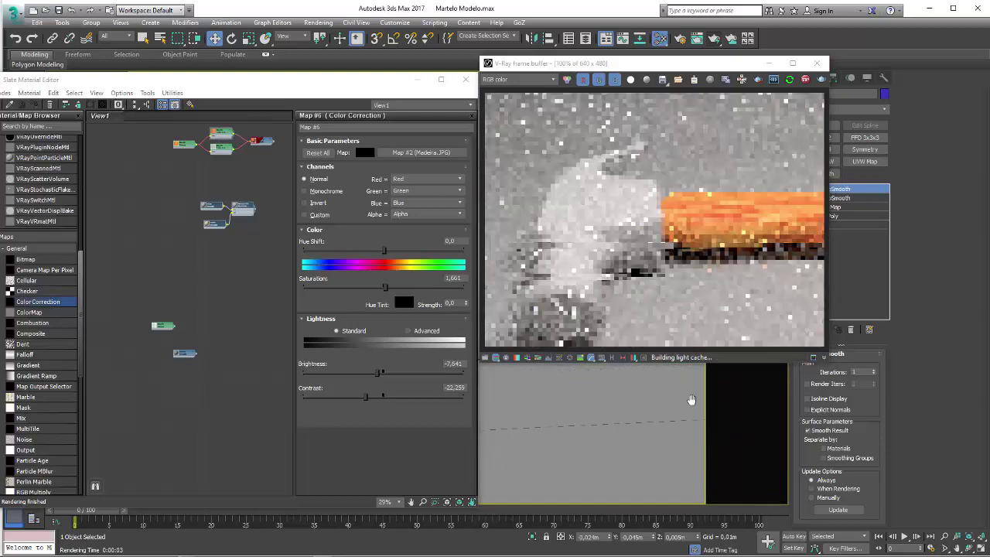
pyautogui.scroll(2, 271, 189)
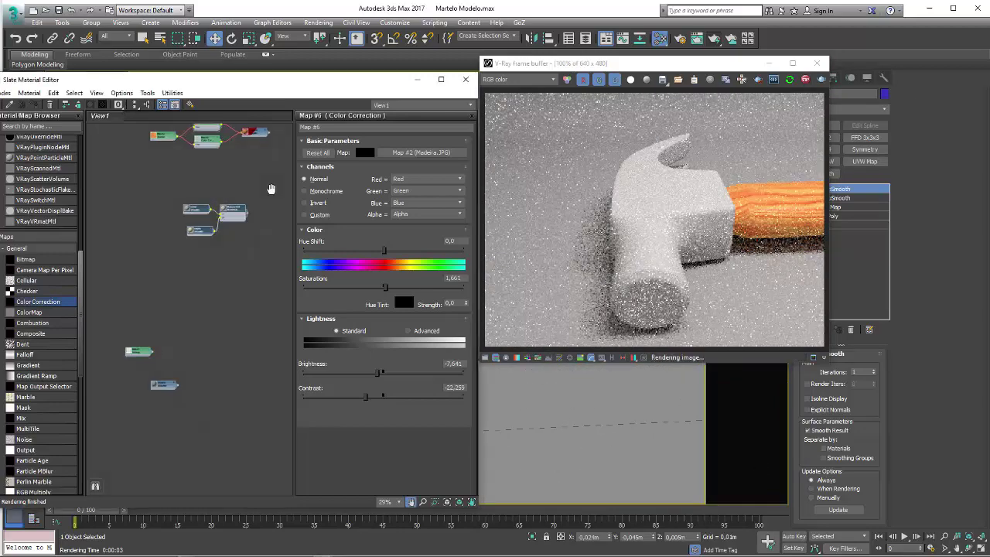
pyautogui.scroll(2, 208, 205)
pyautogui.scroll(2, 207, 205)
pyautogui.scroll(2, 207, 205)
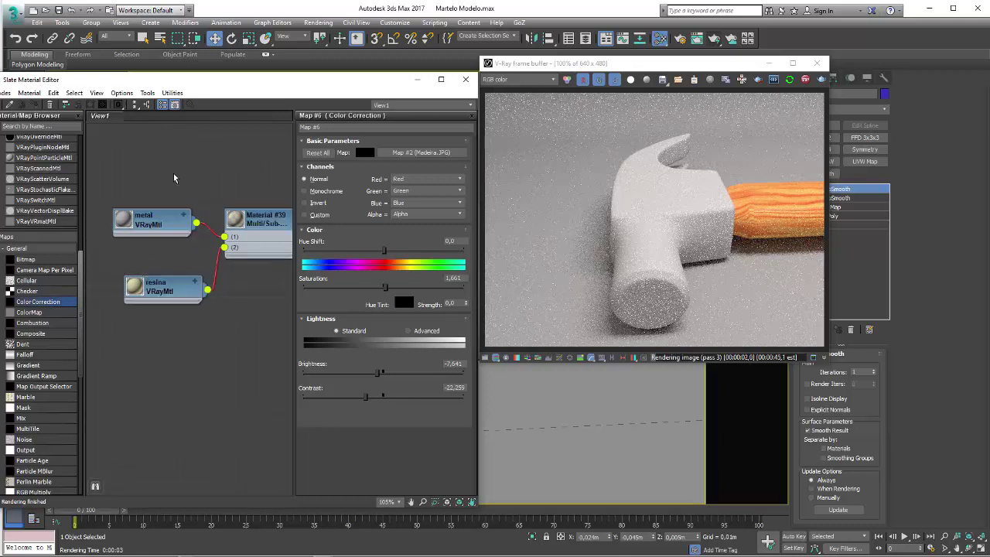
# Set the metal VRayMtl's reflection colour to white
pyautogui.moveTo(153, 227); pyautogui.dragTo(142, 182)
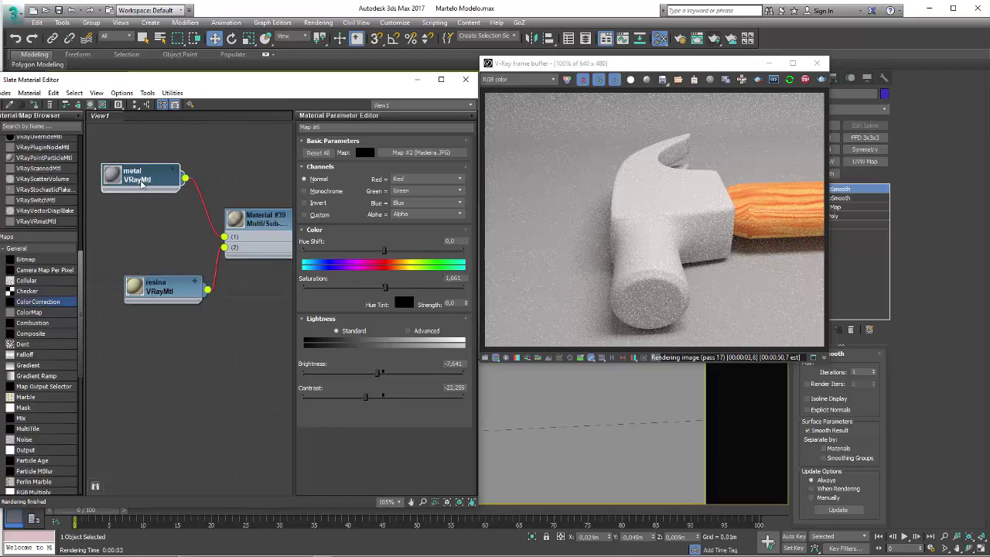
pyautogui.doubleClick(141, 183)
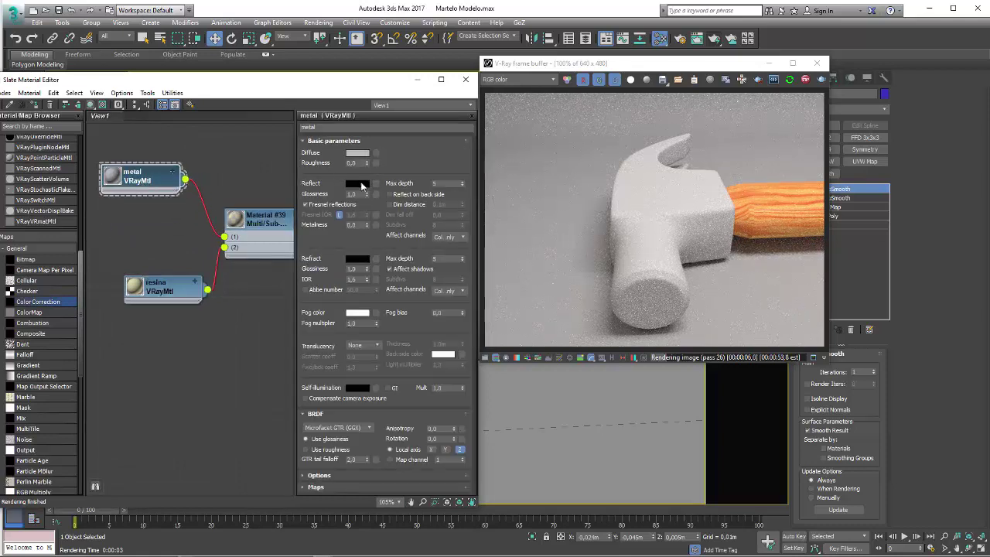
pyautogui.click(360, 183)
pyautogui.moveTo(340, 123); pyautogui.dragTo(411, 122)
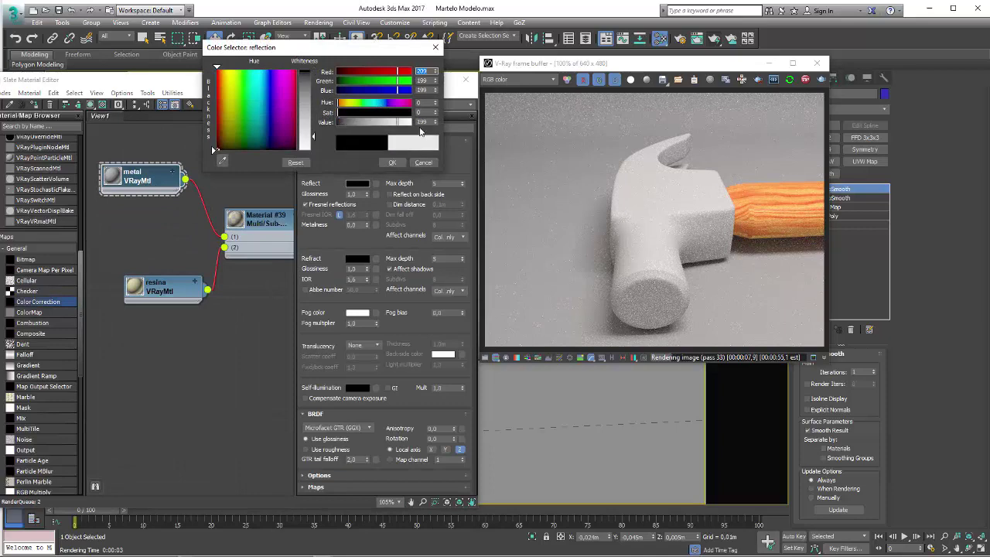
pyautogui.click(392, 162)
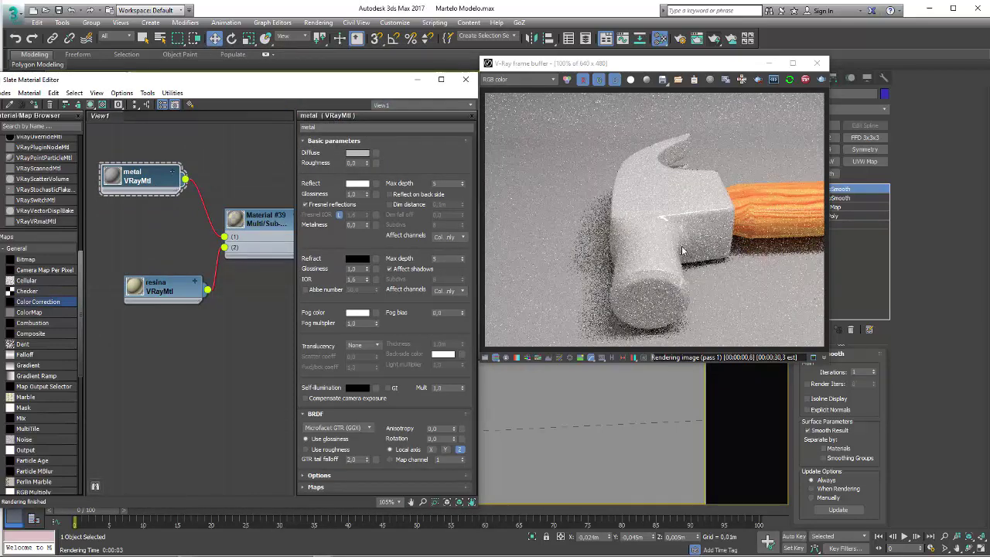
# Make the metal's diffuse black and orbit to a close-up of the hammer head
pyautogui.click(358, 153)
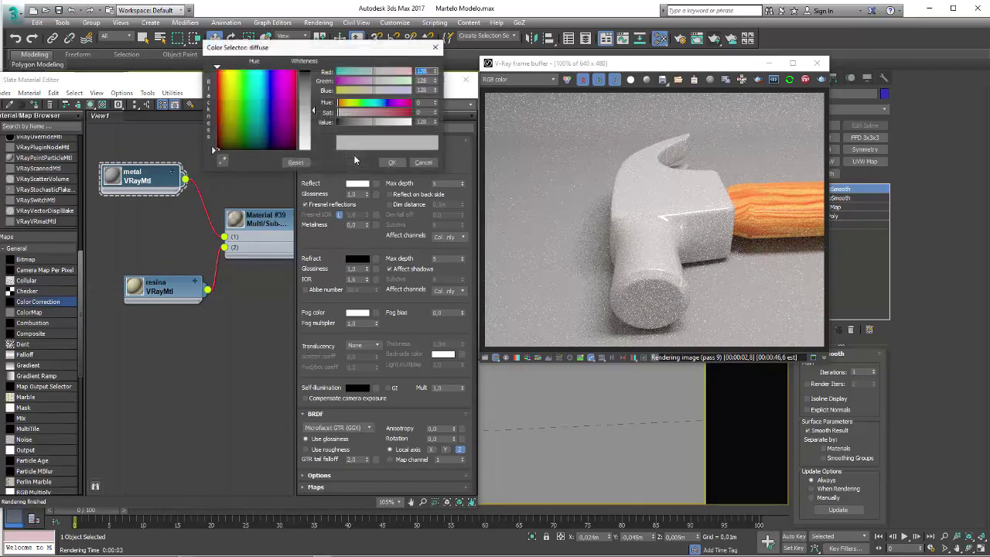
pyautogui.moveTo(411, 123); pyautogui.dragTo(338, 123)
pyautogui.click(392, 163)
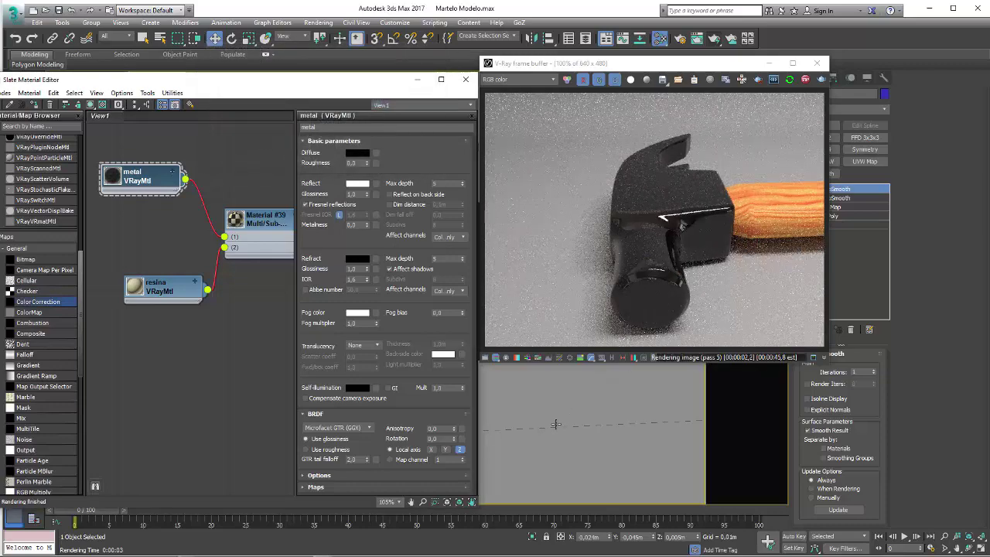
pyautogui.moveTo(555, 424)
pyautogui.keyDown('alt'); pyautogui.mouseDown(button='middle')
pyautogui.moveTo(570, 431)
pyautogui.moveTo(565, 403)
pyautogui.moveTo(594, 420)
pyautogui.moveTo(670, 400)
pyautogui.moveTo(541, 379)
pyautogui.moveTo(617, 398)
pyautogui.moveTo(596, 382)
pyautogui.mouseUp(button='middle'); pyautogui.keyUp('alt')
pyautogui.moveTo(271, 225); pyautogui.dragTo(282, 227)
pyautogui.moveTo(139, 178); pyautogui.dragTo(151, 189)
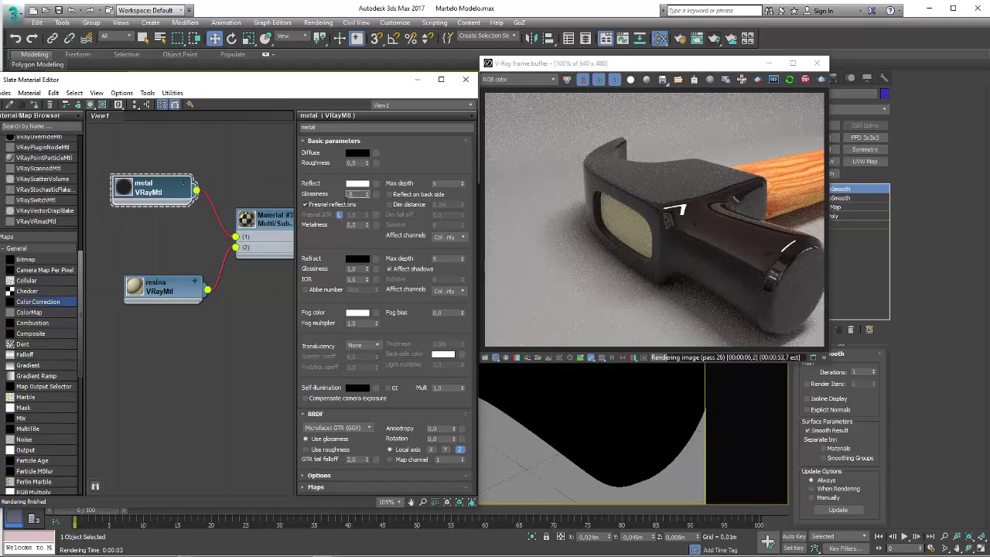
# Bring the metal's reflection glossiness up to 0,8 and metalness to 1,0
pyautogui.press('Return')
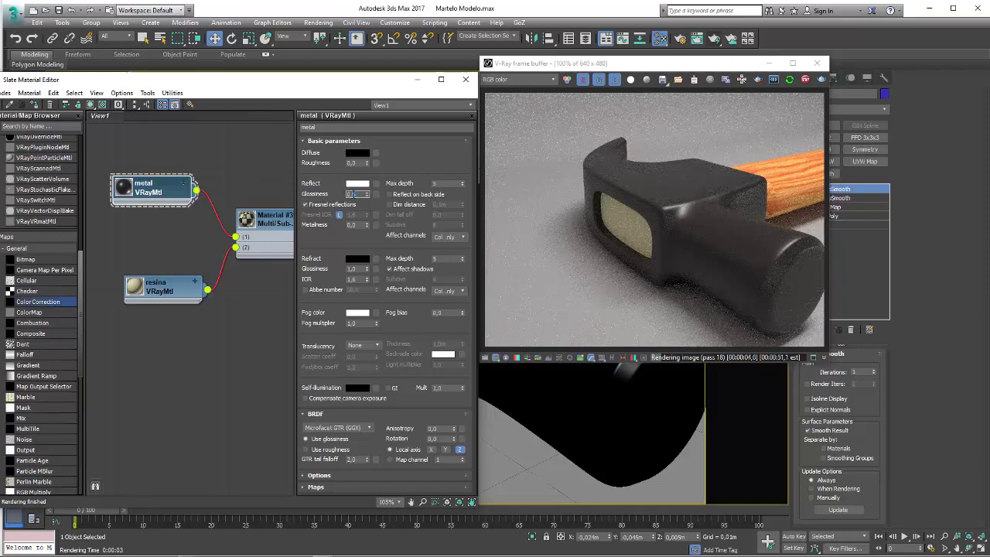
pyautogui.moveTo(368, 195); pyautogui.dragTo(368, 190)
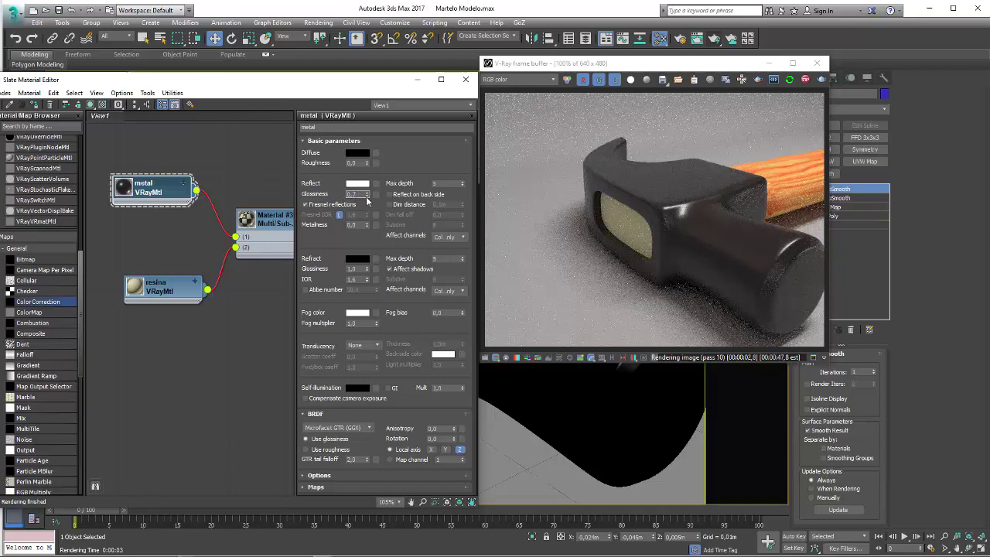
pyautogui.moveTo(368, 199); pyautogui.dragTo(368, 192)
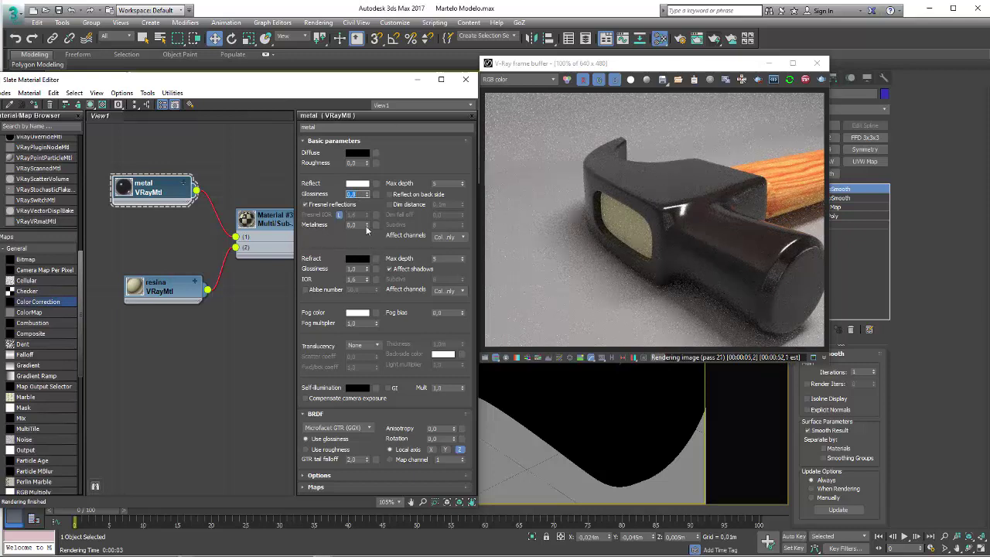
pyautogui.moveTo(367, 225); pyautogui.dragTo(356, 234)
pyautogui.moveTo(627, 421); pyautogui.dragTo(634, 404, button='middle')
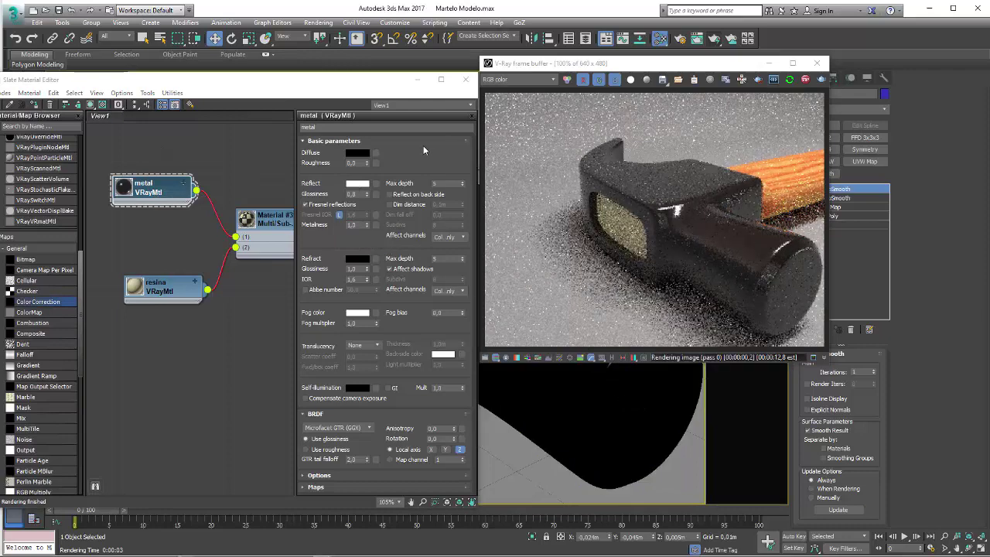
# Restart the render and try a white diffuse colour on the metal
pyautogui.click(806, 80)
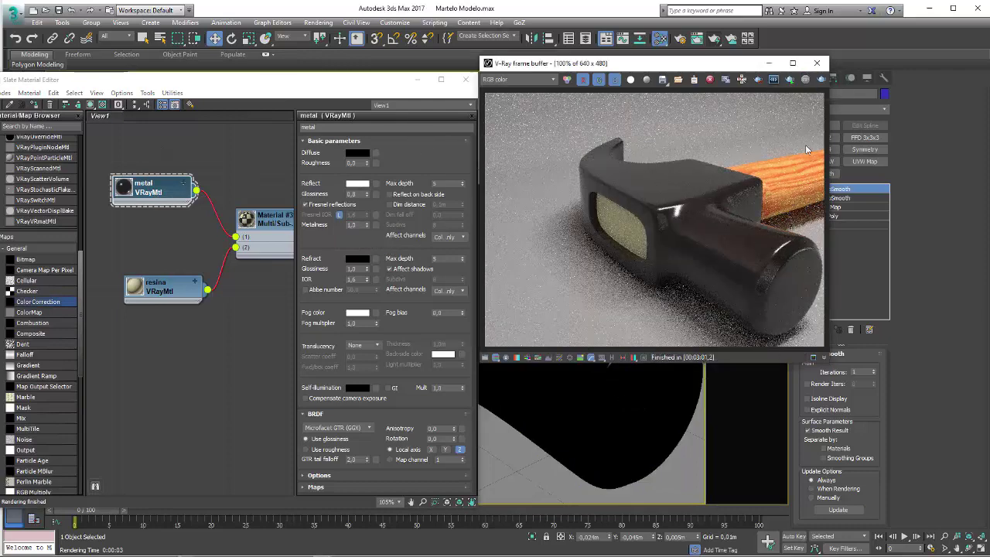
pyautogui.click(791, 80)
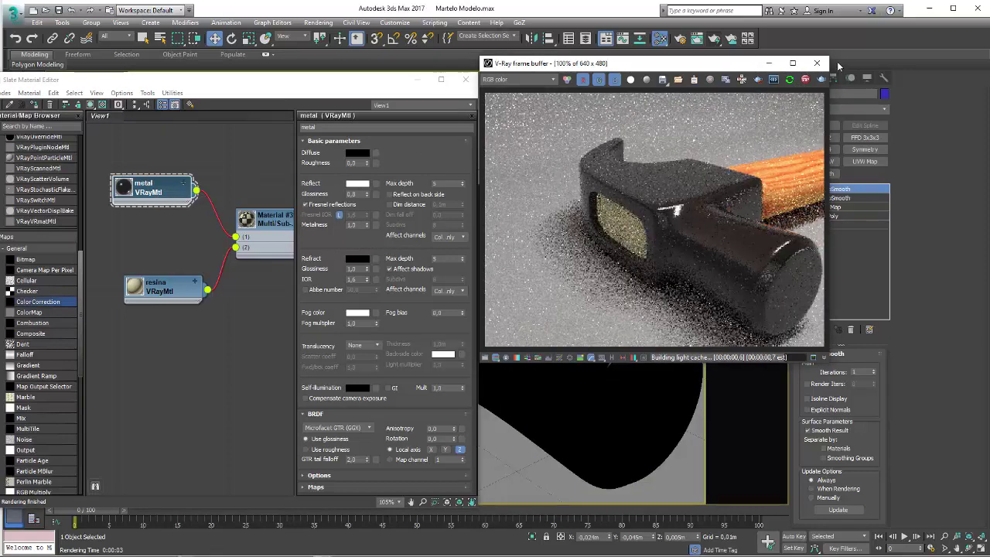
pyautogui.click(822, 80)
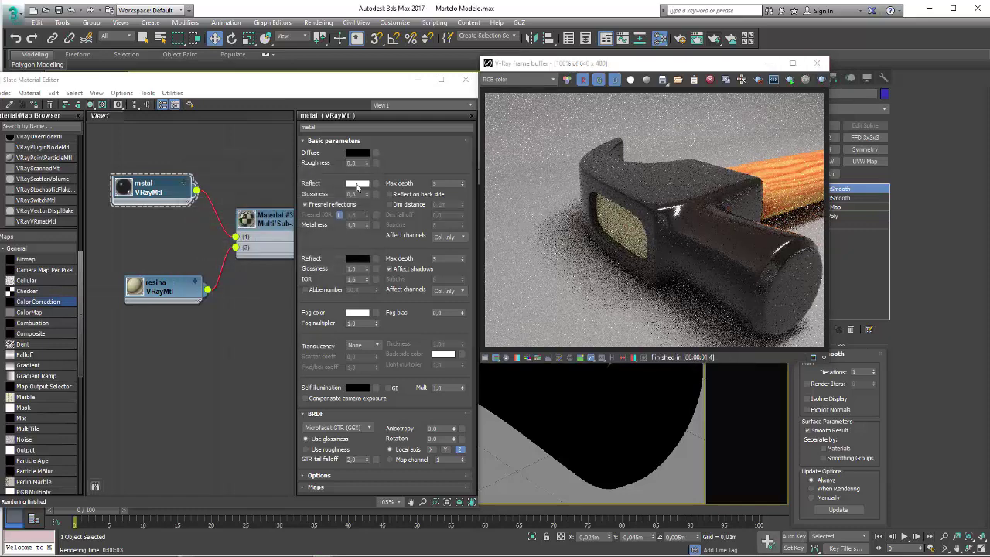
pyautogui.click(357, 153)
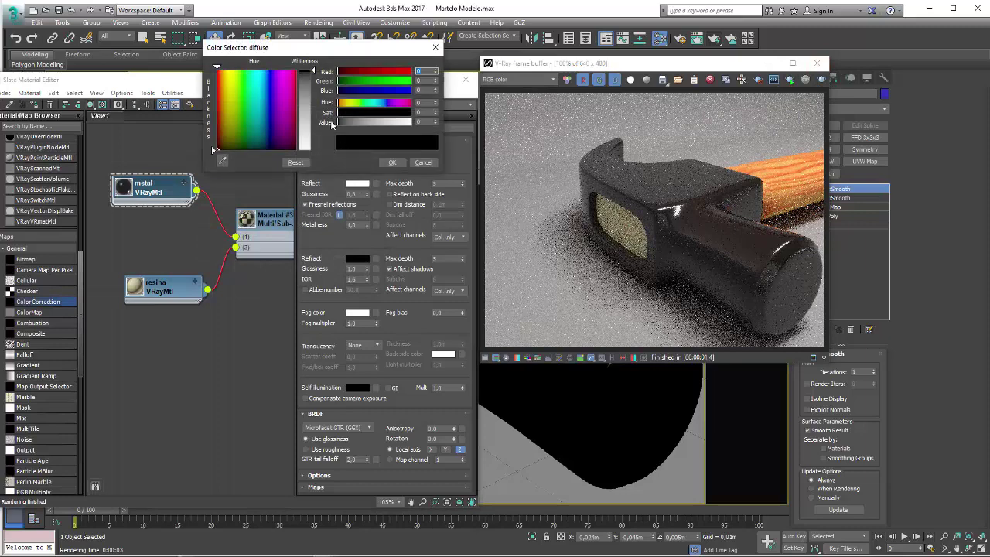
pyautogui.moveTo(338, 122); pyautogui.dragTo(410, 122)
pyautogui.click(393, 162)
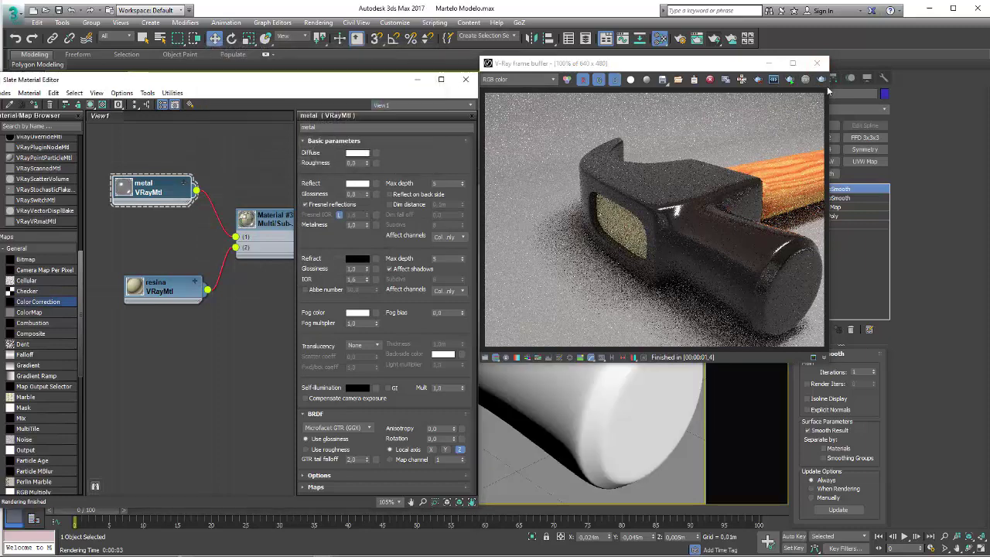
pyautogui.click(822, 79)
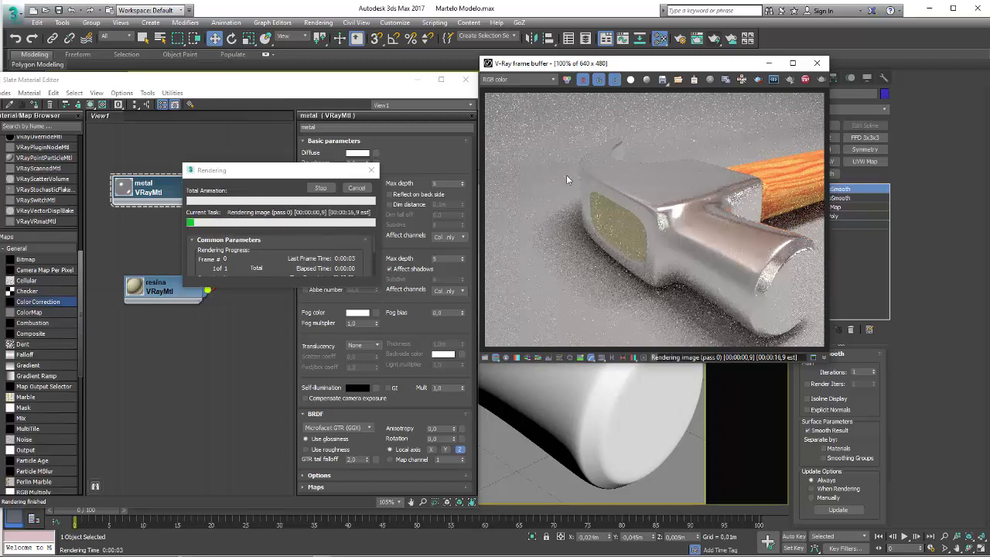
# Darken the metal's diffuse colour to a mid grey (value 100)
pyautogui.click(356, 189)
pyautogui.click(358, 152)
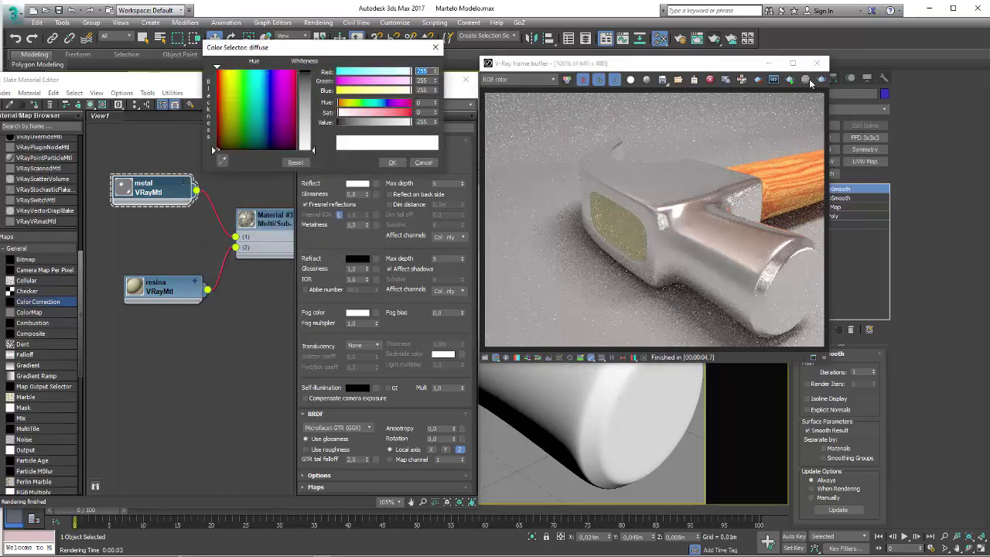
pyautogui.click(808, 80)
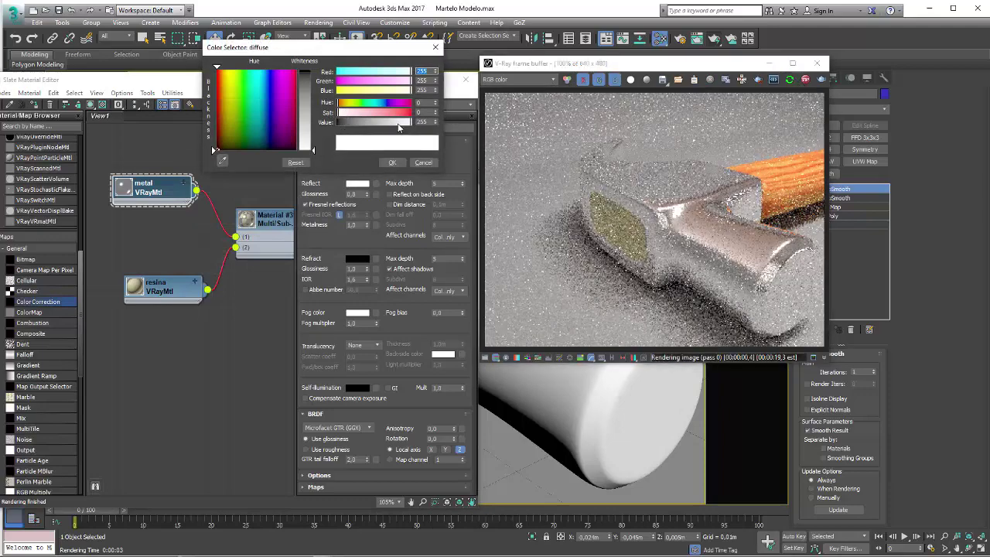
pyautogui.moveTo(399, 126); pyautogui.dragTo(367, 123)
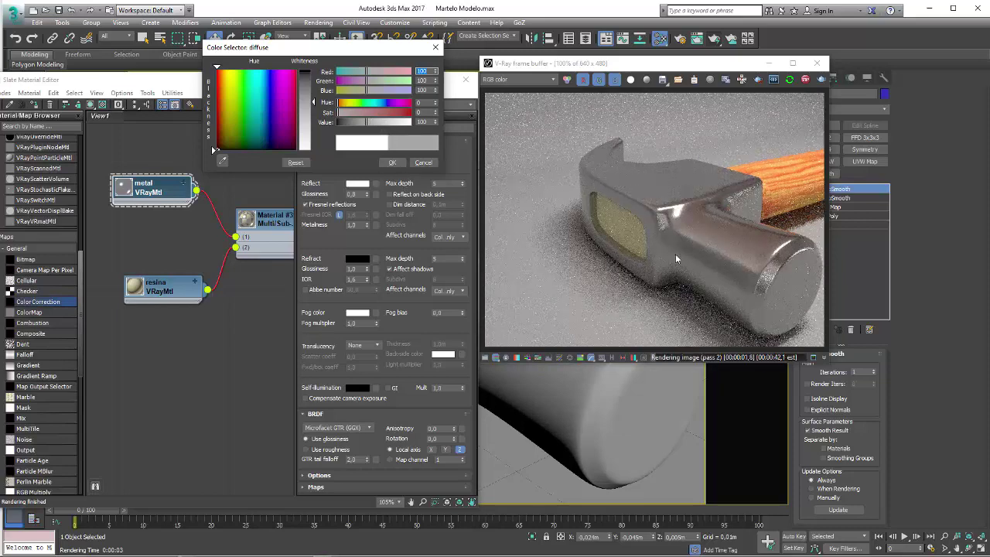
pyautogui.click(393, 164)
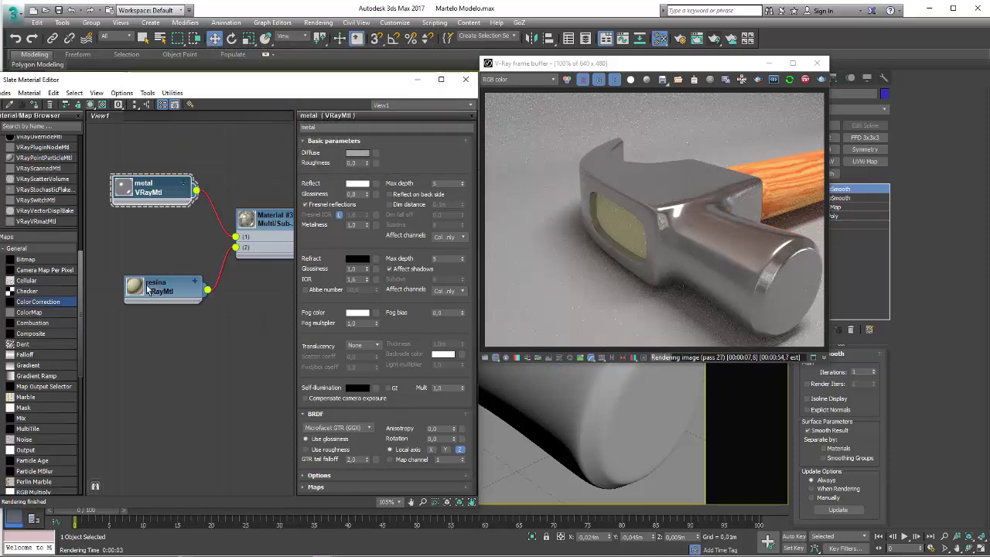
# Give the resina material a light grey reflect colour (value 151) and orbit closer
pyautogui.moveTo(146, 285); pyautogui.dragTo(135, 263)
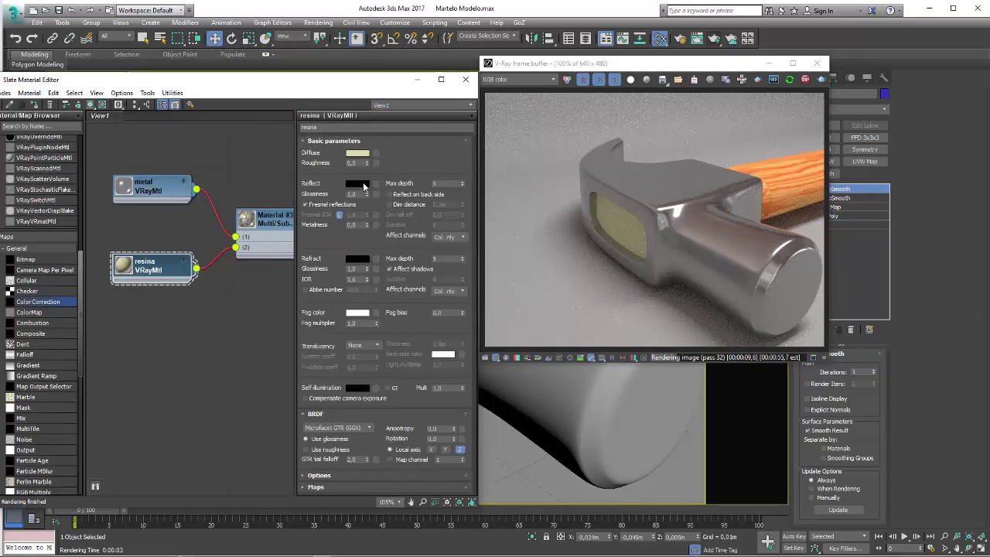
pyautogui.click(358, 183)
pyautogui.moveTo(338, 122); pyautogui.dragTo(412, 122)
pyautogui.click(393, 165)
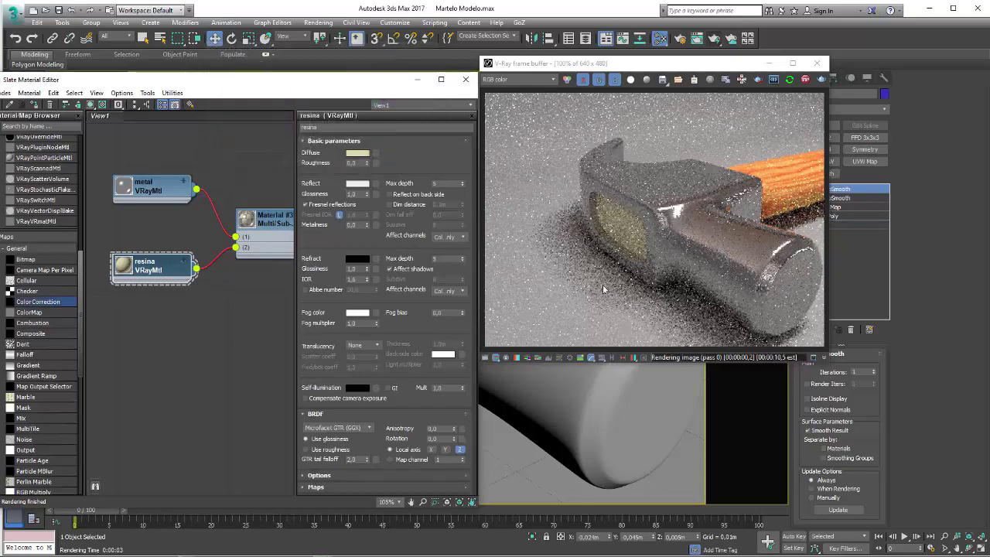
pyautogui.moveTo(588, 418)
pyautogui.keyDown('alt'); pyautogui.mouseDown(button='middle')
pyautogui.moveTo(605, 380)
pyautogui.moveTo(587, 410)
pyautogui.mouseUp(button='middle'); pyautogui.keyUp('alt')
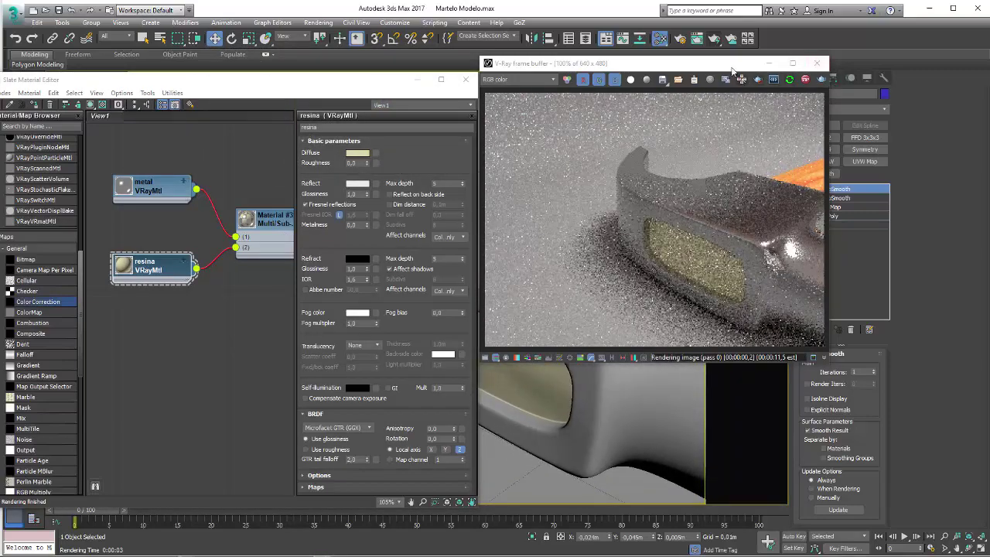
pyautogui.moveTo(762, 64); pyautogui.dragTo(601, 12)
# Create a small sphere (radius 0,002m) beside the hammer head with Base To Pivot enabled
pyautogui.click(799, 78)
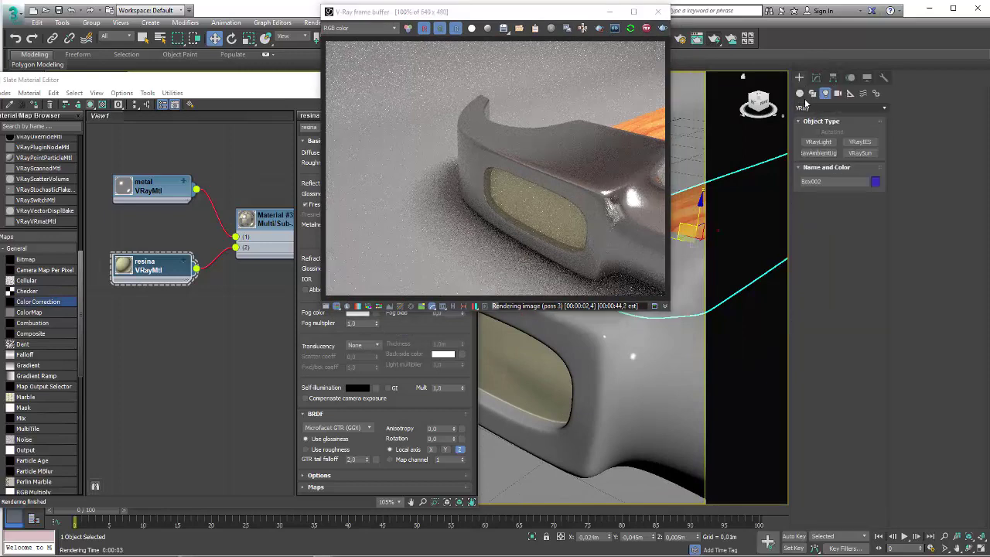
pyautogui.click(799, 93)
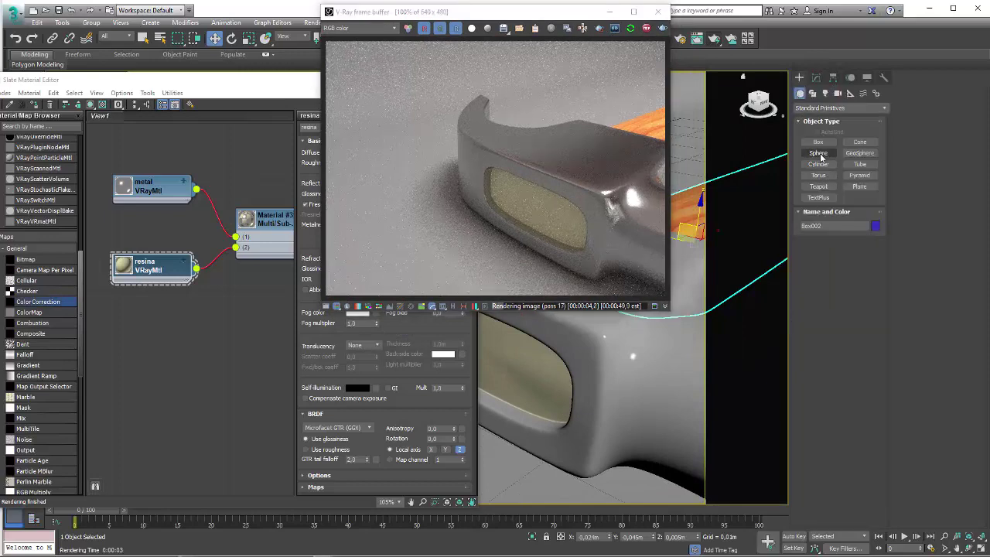
pyautogui.click(820, 154)
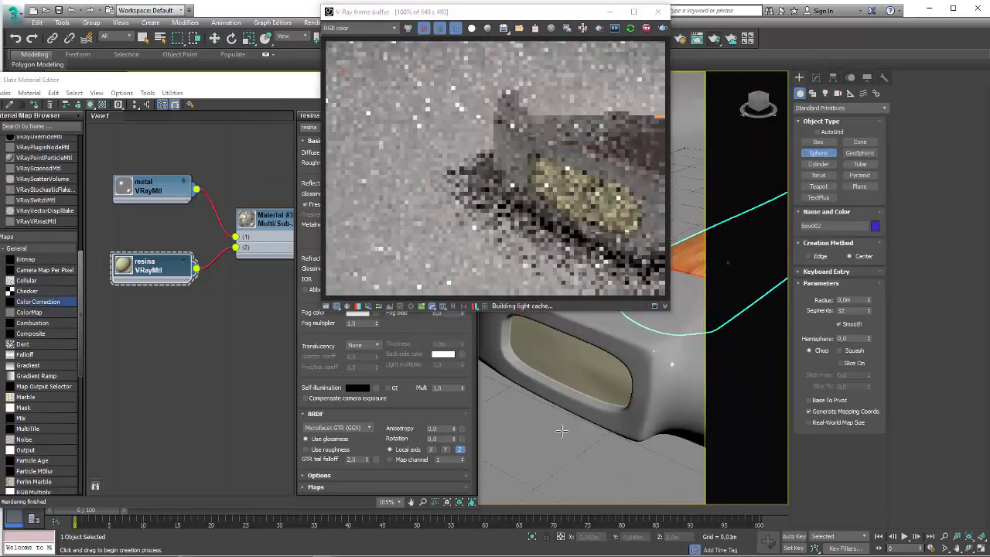
pyautogui.moveTo(499, 439); pyautogui.dragTo(522, 456)
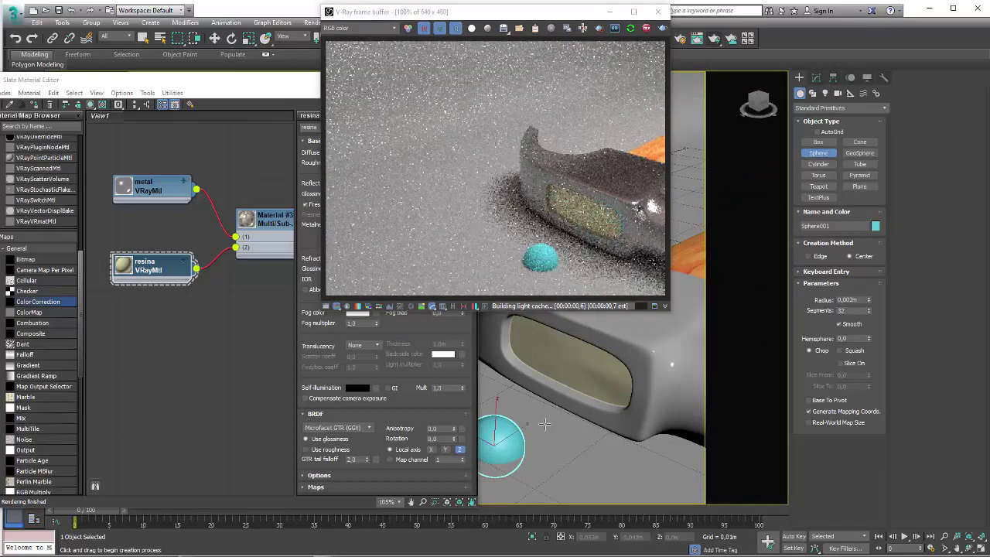
pyautogui.rightClick(522, 456)
pyautogui.click(816, 77)
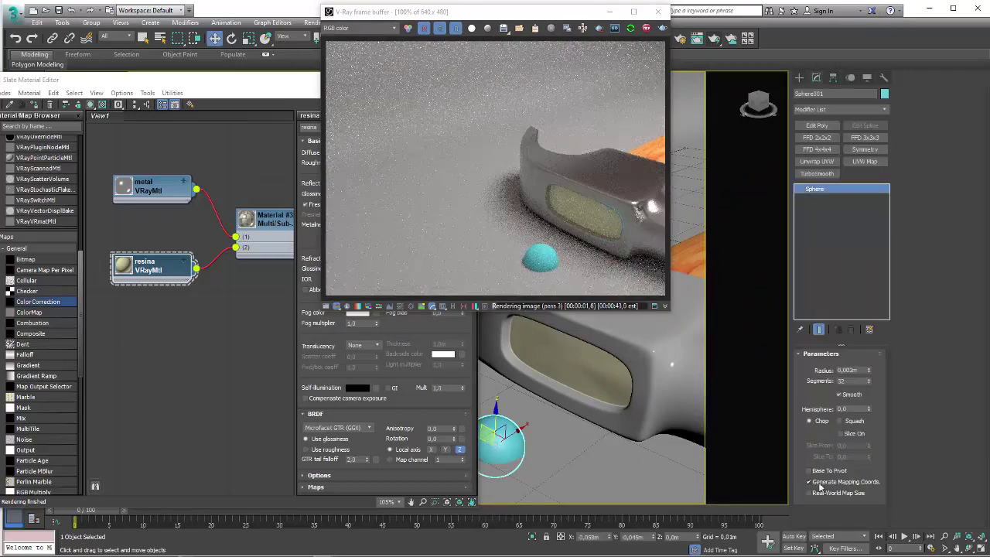
pyautogui.click(818, 471)
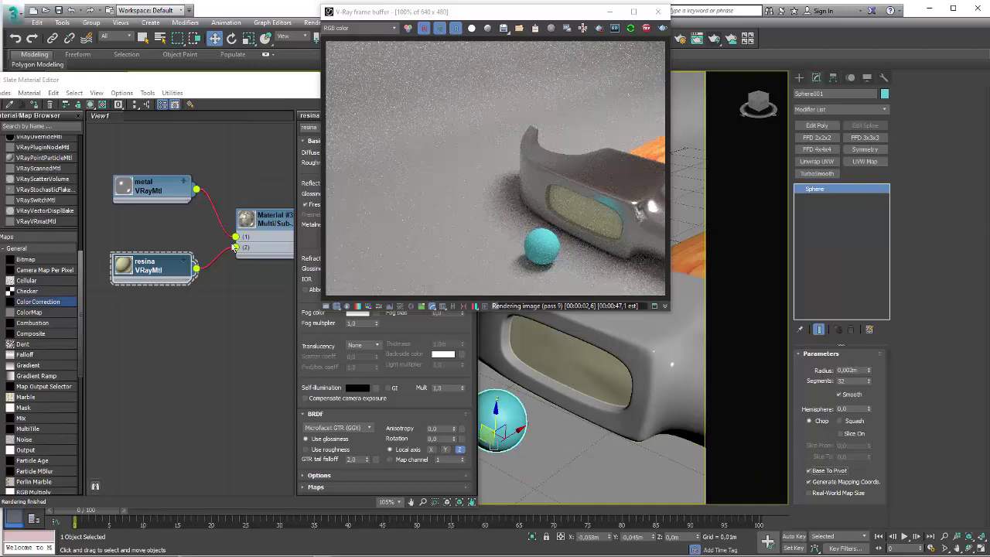
pyautogui.click(152, 266)
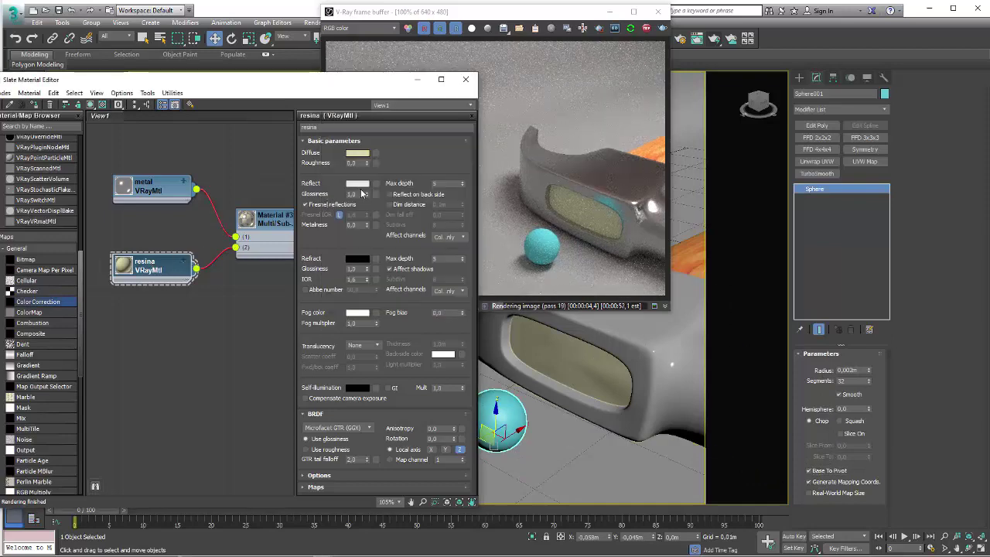
# Make resina's reflection near white and lower its reflection glossiness to 0,78
pyautogui.click(358, 184)
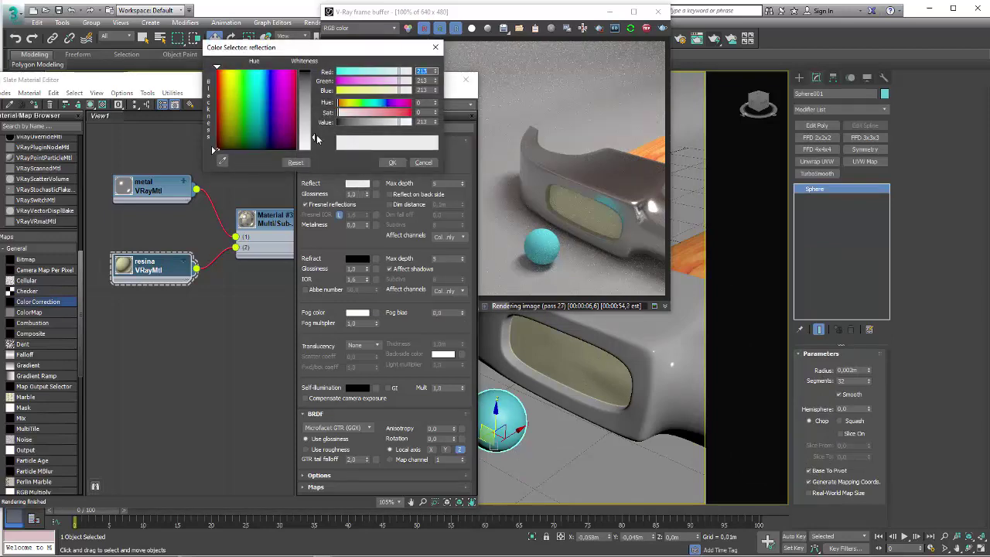
pyautogui.moveTo(317, 138); pyautogui.dragTo(316, 149)
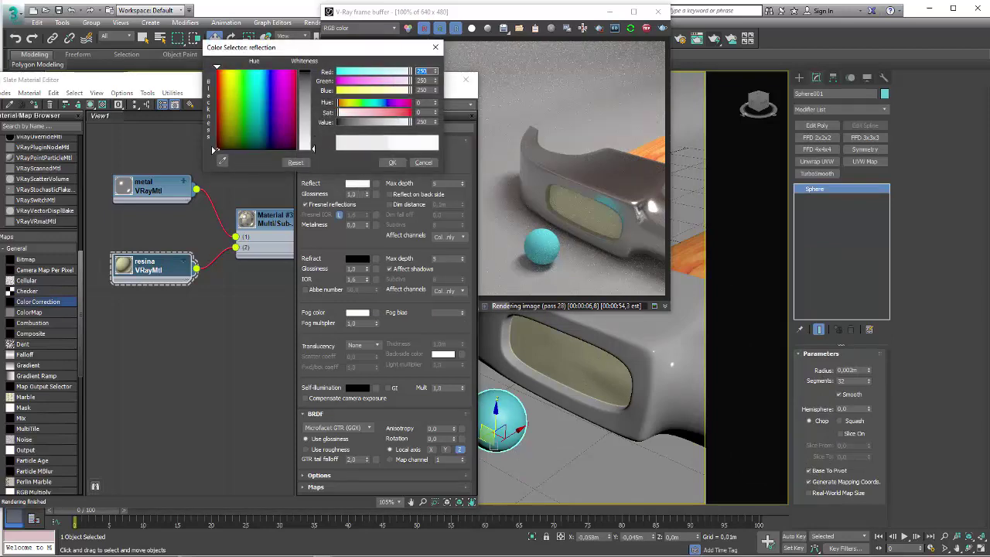
pyautogui.click(391, 164)
pyautogui.click(570, 217)
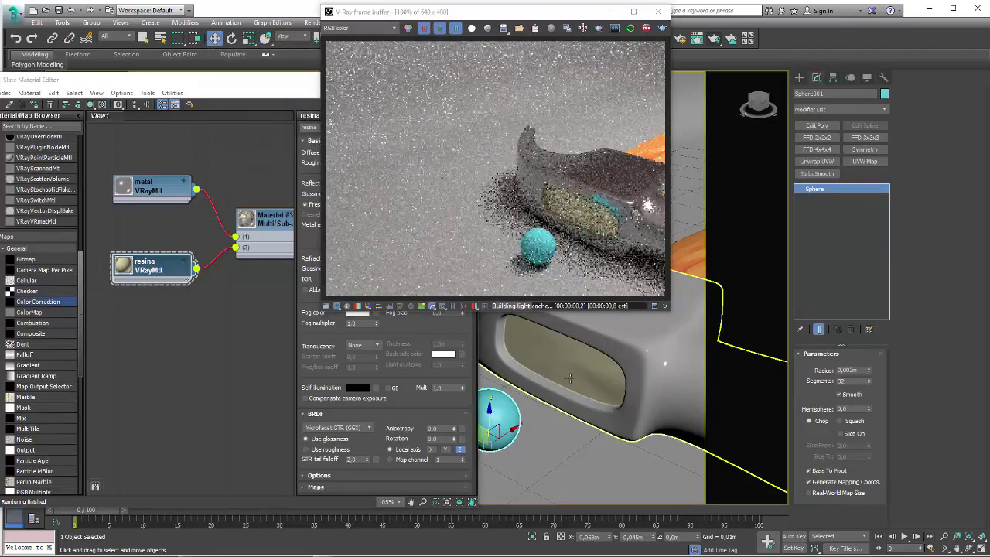
pyautogui.click(310, 236)
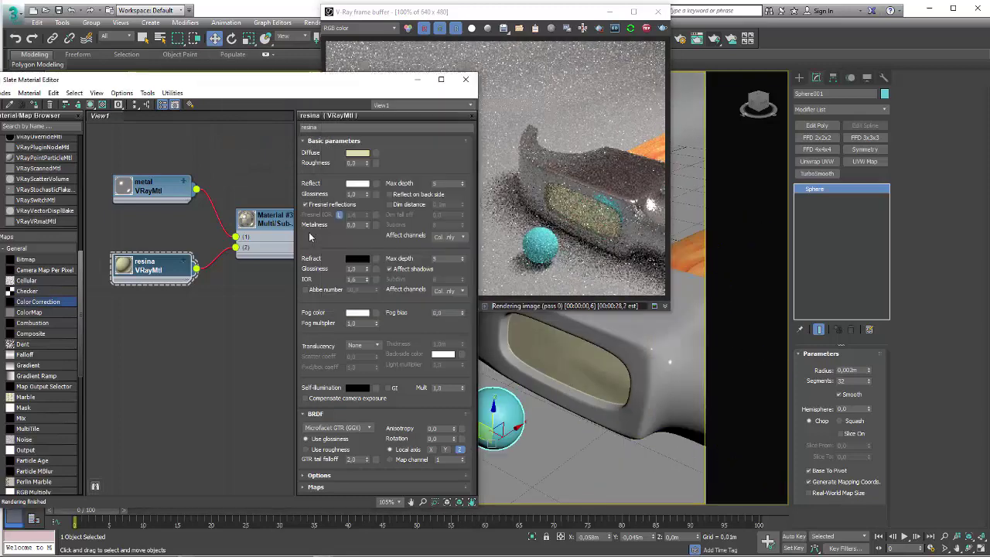
pyautogui.moveTo(282, 209); pyautogui.dragTo(259, 249, button='middle')
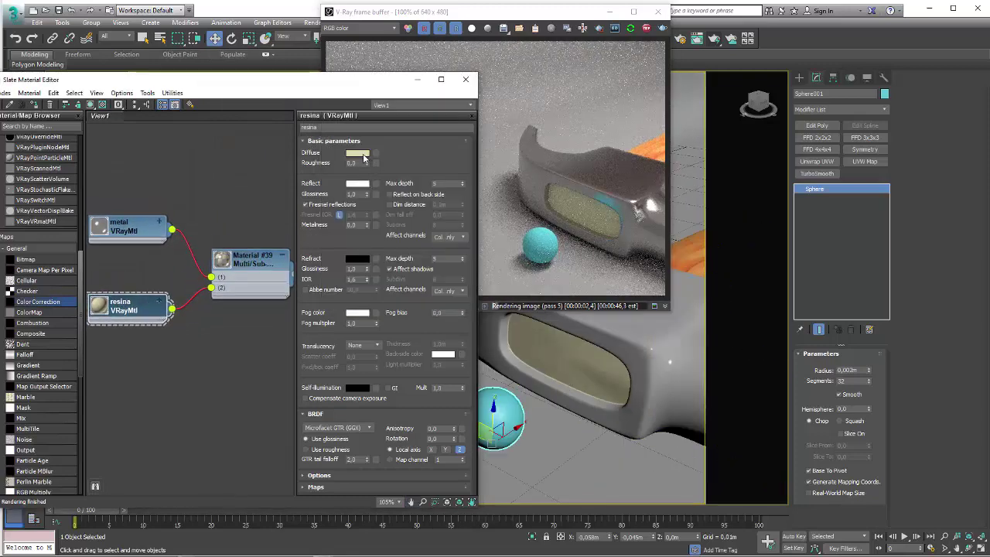
pyautogui.moveTo(368, 197); pyautogui.dragTo(368, 213)
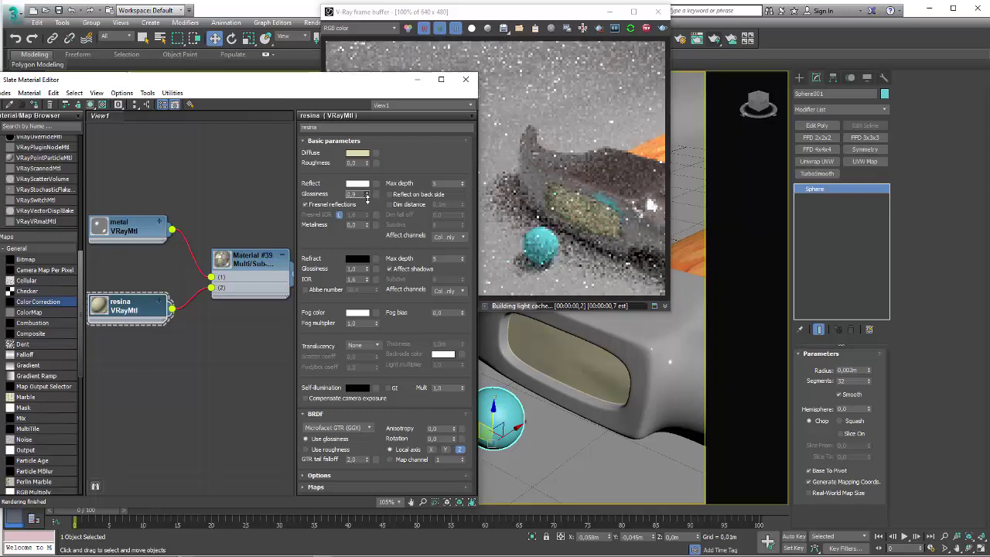
pyautogui.click(586, 323)
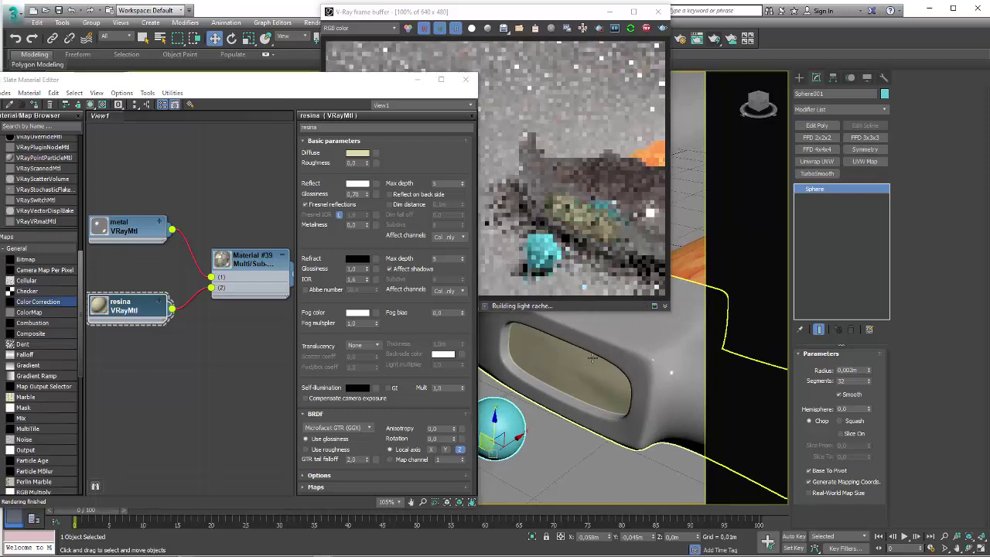
pyautogui.moveTo(590, 344)
pyautogui.keyDown('alt'); pyautogui.mouseDown(button='middle')
pyautogui.moveTo(595, 361)
pyautogui.moveTo(583, 357)
pyautogui.mouseUp(button='middle'); pyautogui.keyUp('alt')
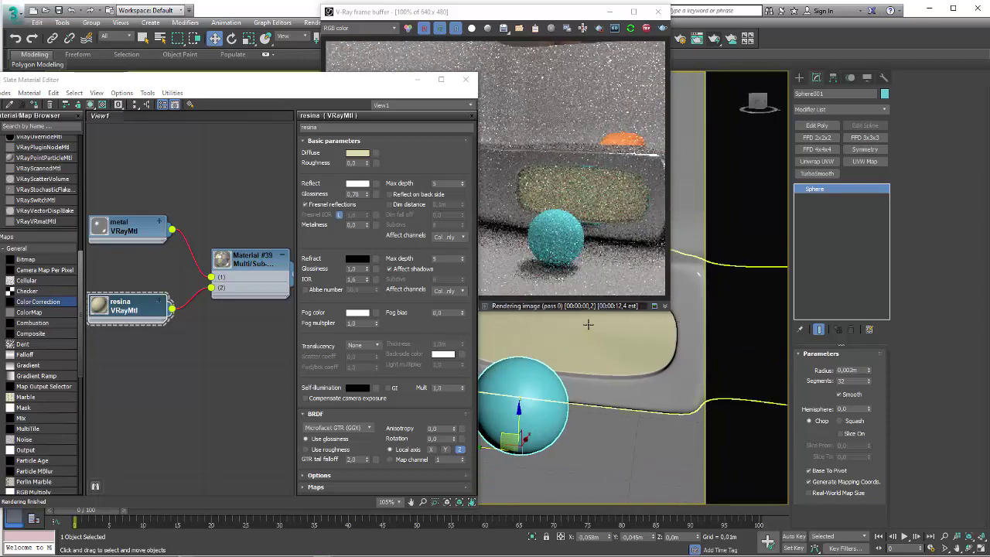
# Darken resina's pale-yellow diffuse slightly and set its reflection glossiness to 0,8
pyautogui.click(357, 153)
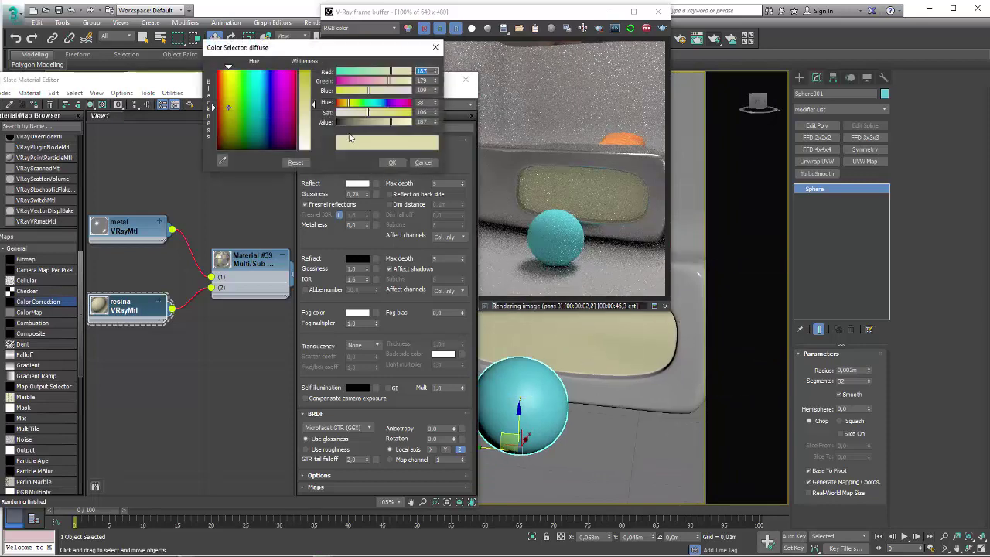
pyautogui.moveTo(373, 123); pyautogui.dragTo(388, 147)
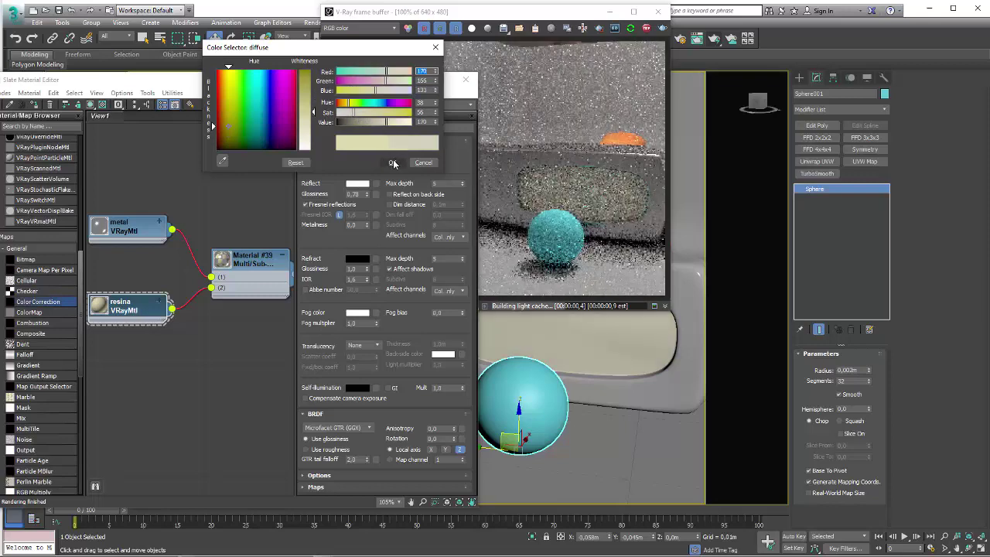
pyautogui.click(392, 162)
pyautogui.doubleClick(357, 193)
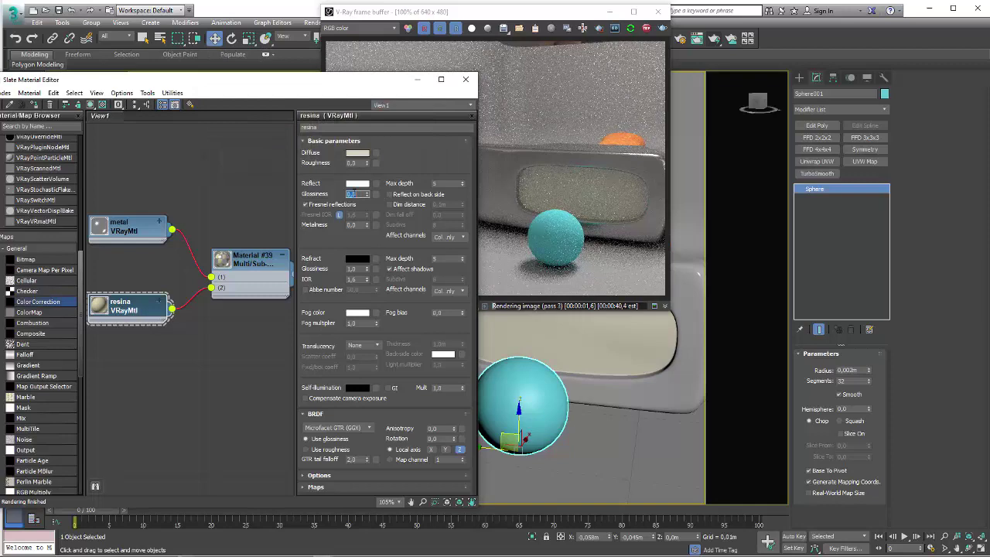
pyautogui.press('Return')
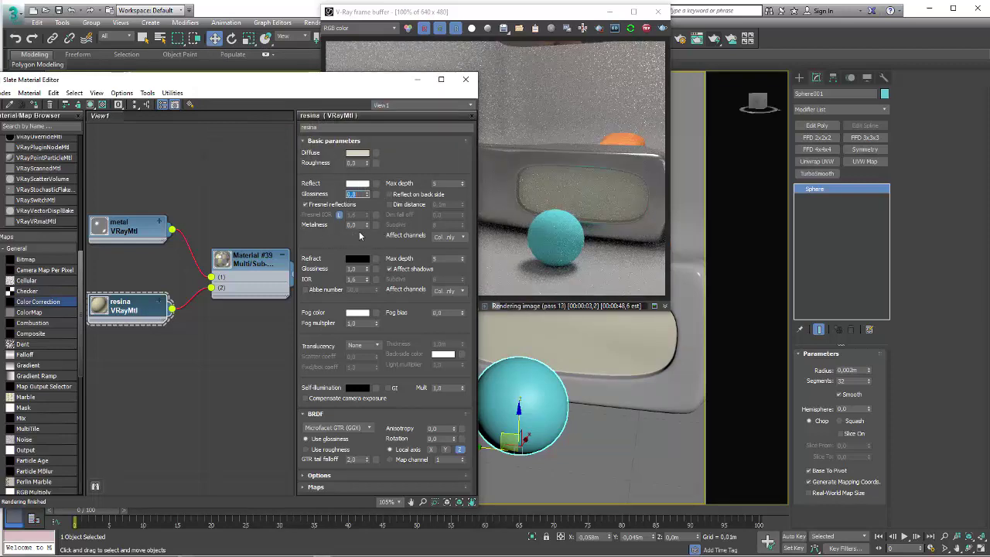
pyautogui.moveTo(575, 354)
pyautogui.keyDown('alt'); pyautogui.mouseDown(button='middle')
pyautogui.moveTo(571, 382)
pyautogui.moveTo(546, 377)
pyautogui.mouseUp(button='middle'); pyautogui.keyUp('alt')
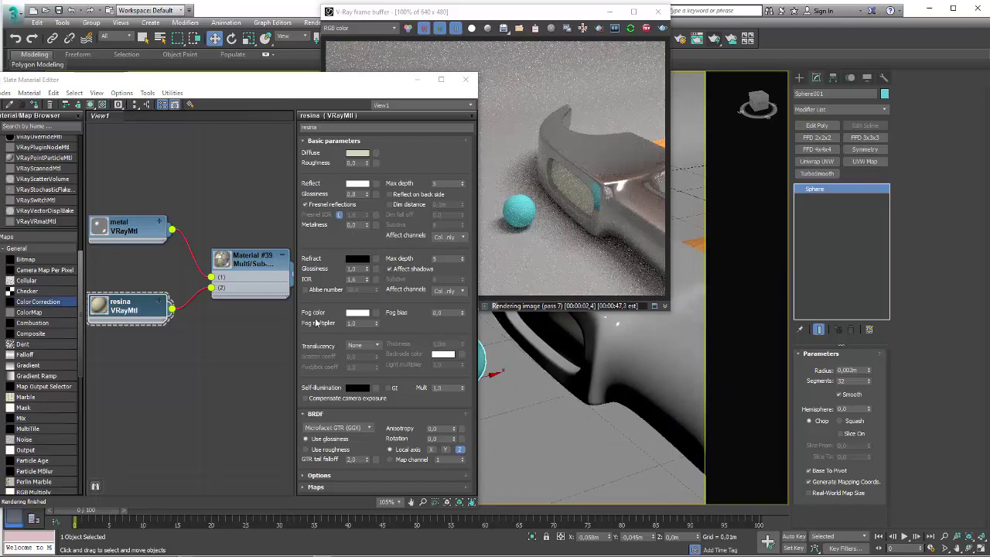
# Add a VRayMtl node (Material #41) below resina and drop it onto the test sphere
pyautogui.moveTo(198, 269); pyautogui.dragTo(214, 196, button='middle')
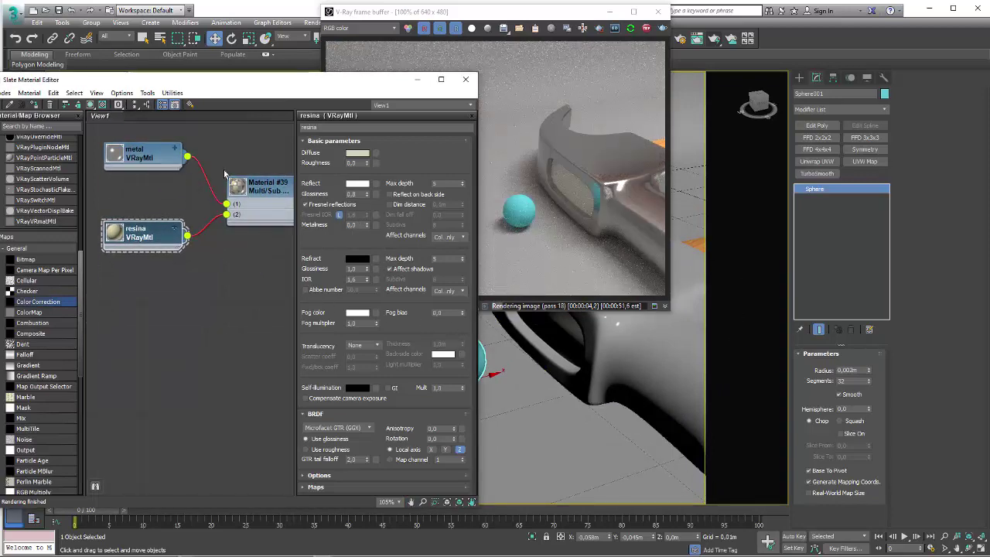
pyautogui.moveTo(143, 242)
pyautogui.keyDown('shift'); pyautogui.mouseDown()
pyautogui.moveTo(177, 363)
pyautogui.moveTo(167, 346)
pyautogui.mouseUp(); pyautogui.keyUp('shift')
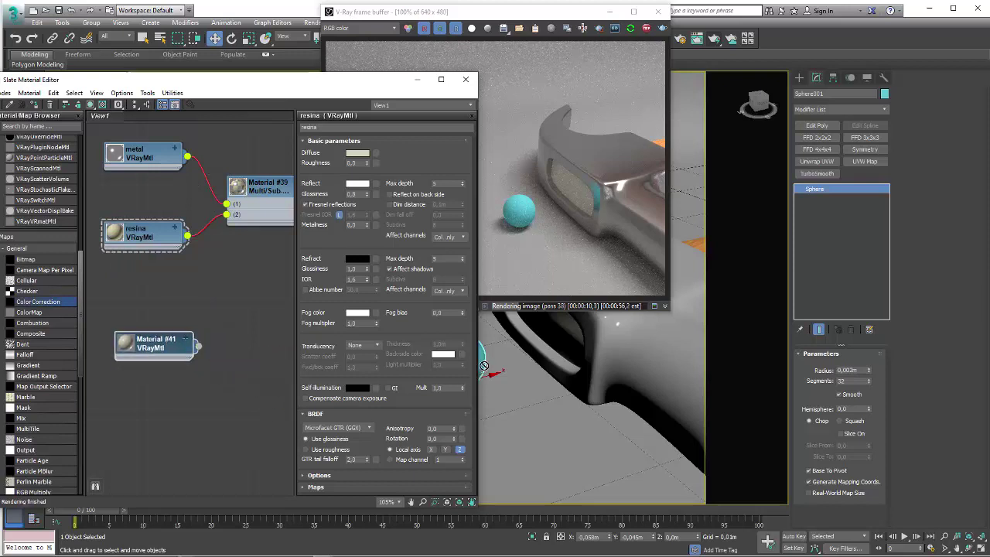
pyautogui.moveTo(483, 365); pyautogui.dragTo(473, 364)
pyautogui.moveTo(144, 315)
pyautogui.mouseDown()
pyautogui.moveTo(145, 327)
pyautogui.moveTo(156, 300)
pyautogui.moveTo(143, 288)
pyautogui.mouseUp()
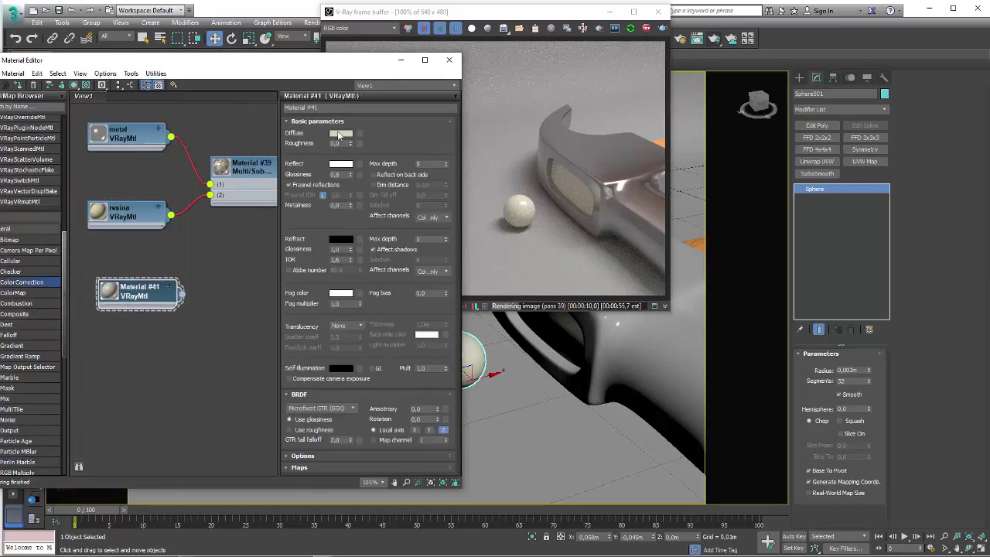
# Set Material #41's diffuse colour to pure white
pyautogui.click(348, 135)
pyautogui.moveTo(311, 114); pyautogui.dragTo(312, 70)
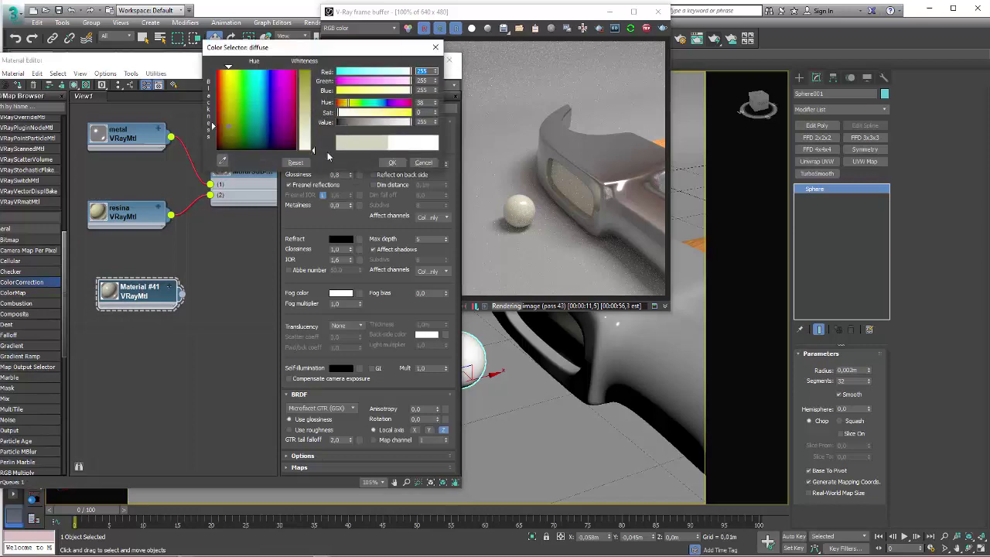
pyautogui.click(392, 163)
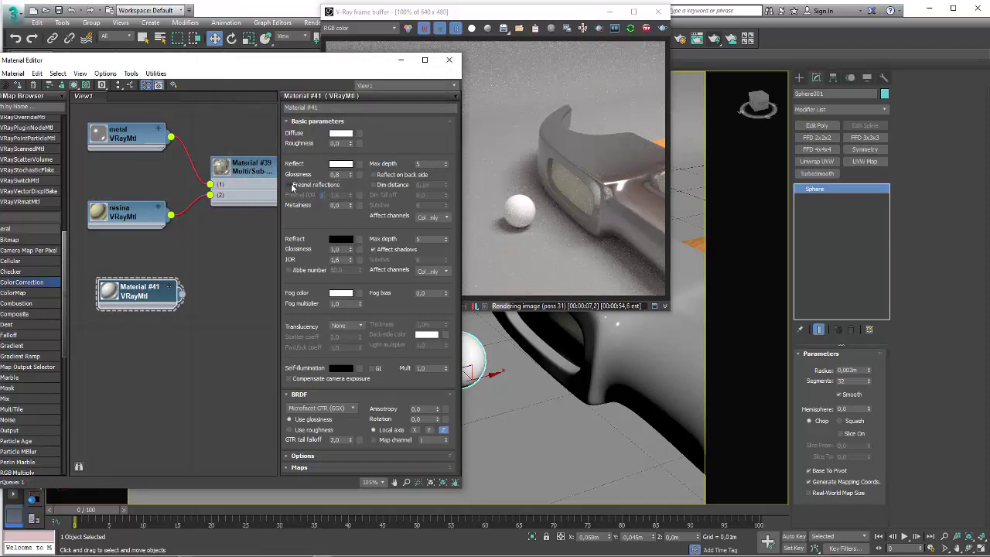
# Turn off Fresnel reflections and raise reflection glossiness to 1,0
pyautogui.click(291, 185)
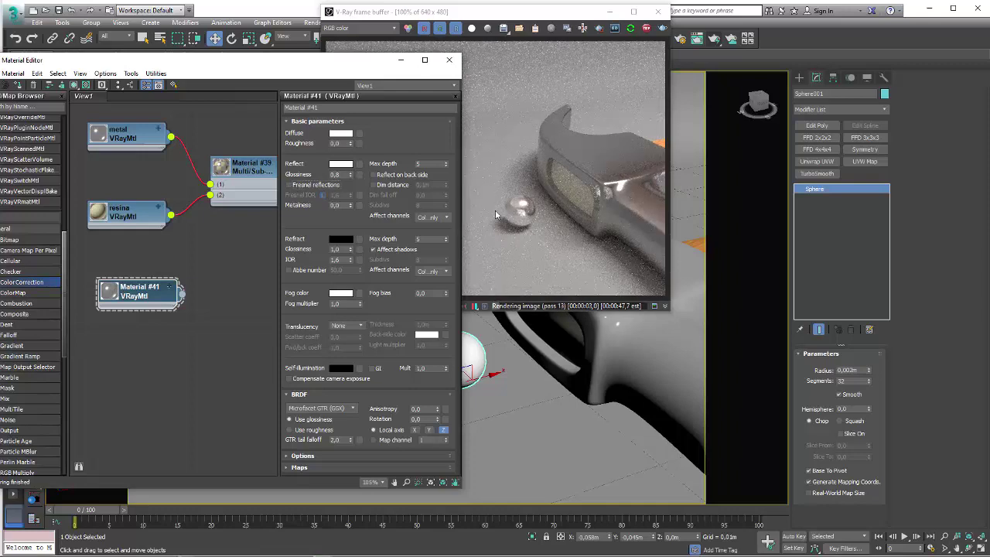
pyautogui.click(353, 177)
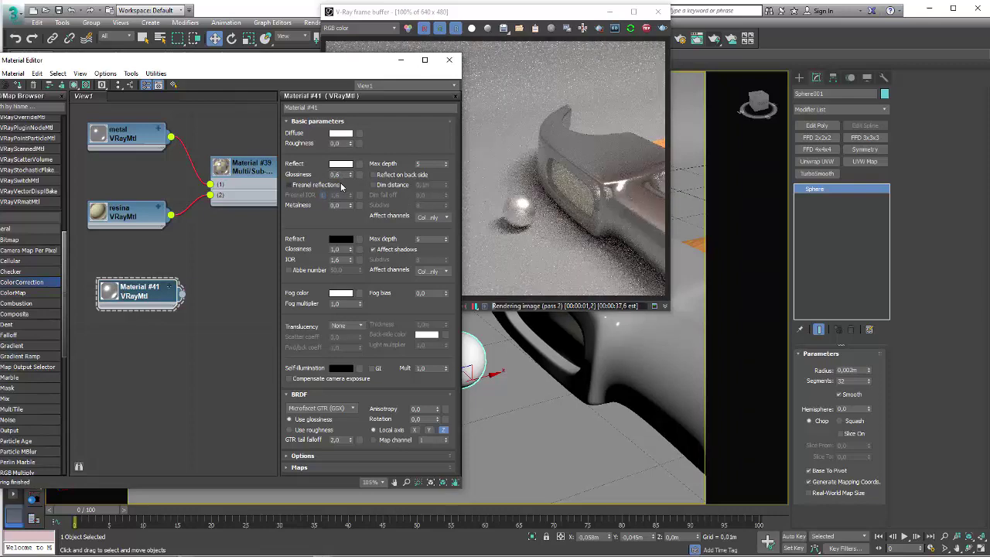
pyautogui.click(351, 172)
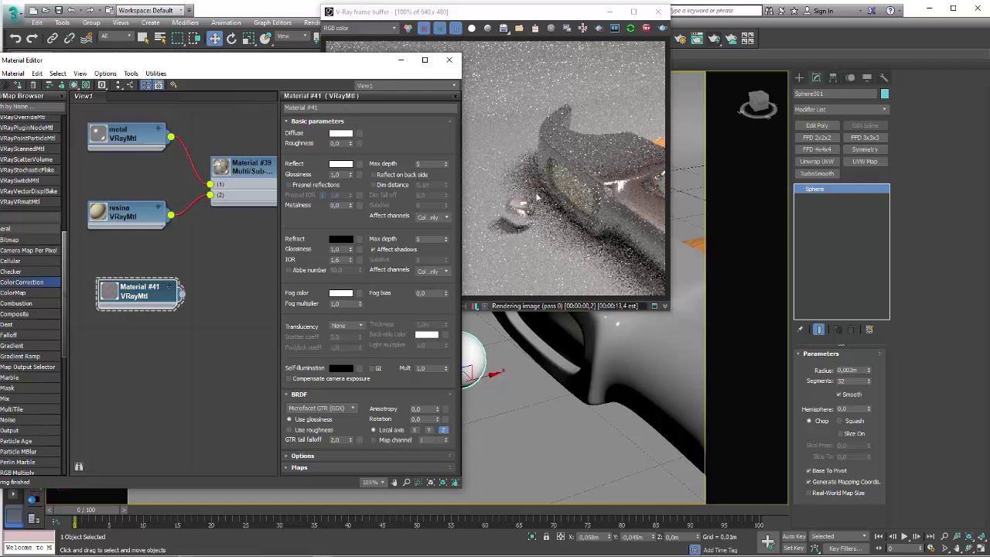
# Darken Material #41's diffuse colour to grey value 58, then deselect the sphere
pyautogui.moveTo(527, 362); pyautogui.dragTo(549, 376, button='middle')
pyautogui.scroll(3, 548, 377)
pyautogui.scroll(3, 547, 380)
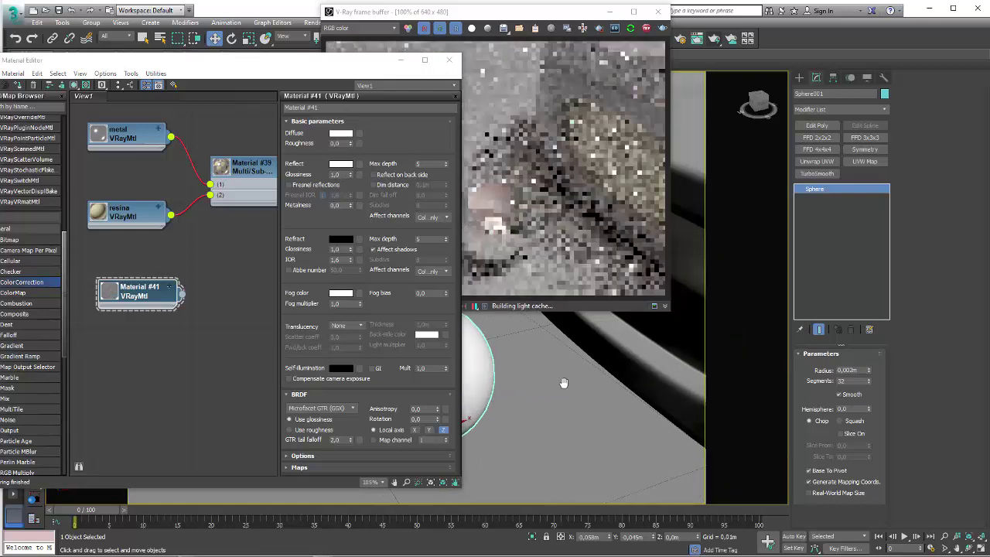
pyautogui.scroll(3, 546, 383)
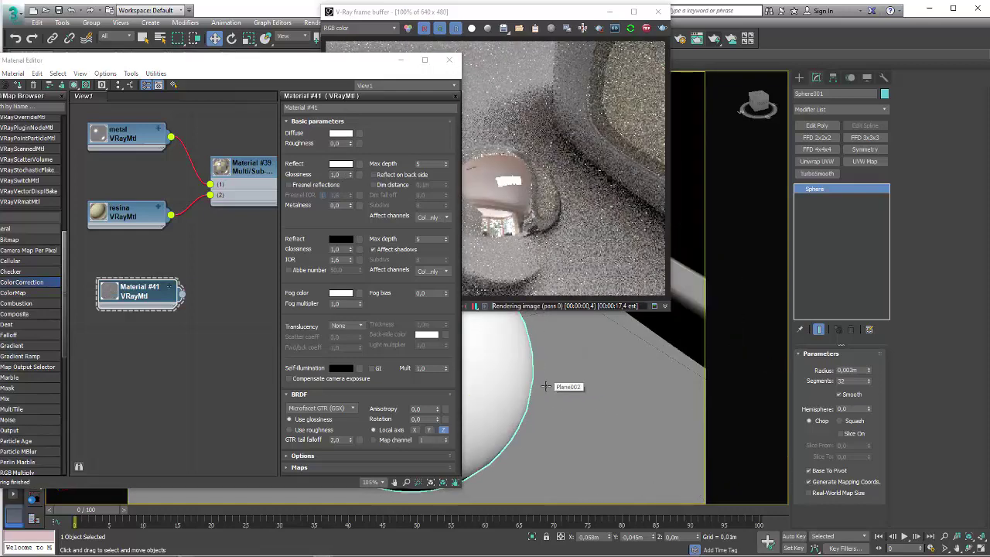
pyautogui.click(334, 136)
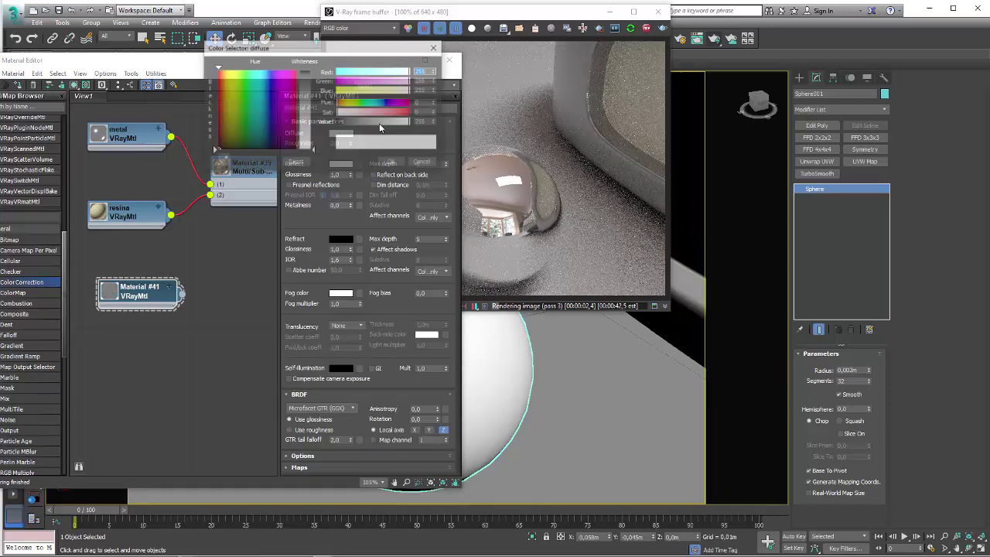
pyautogui.moveTo(388, 123); pyautogui.dragTo(353, 124)
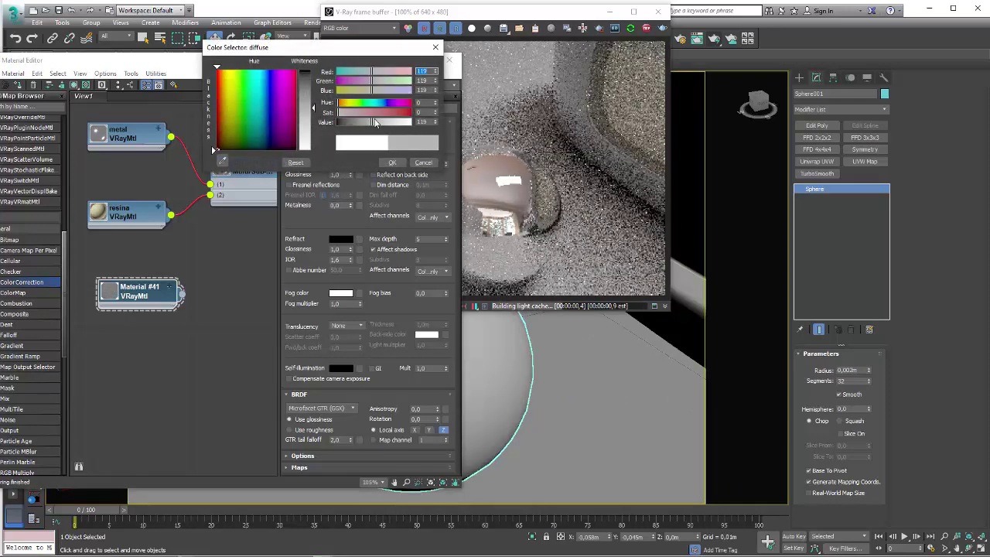
pyautogui.click(392, 163)
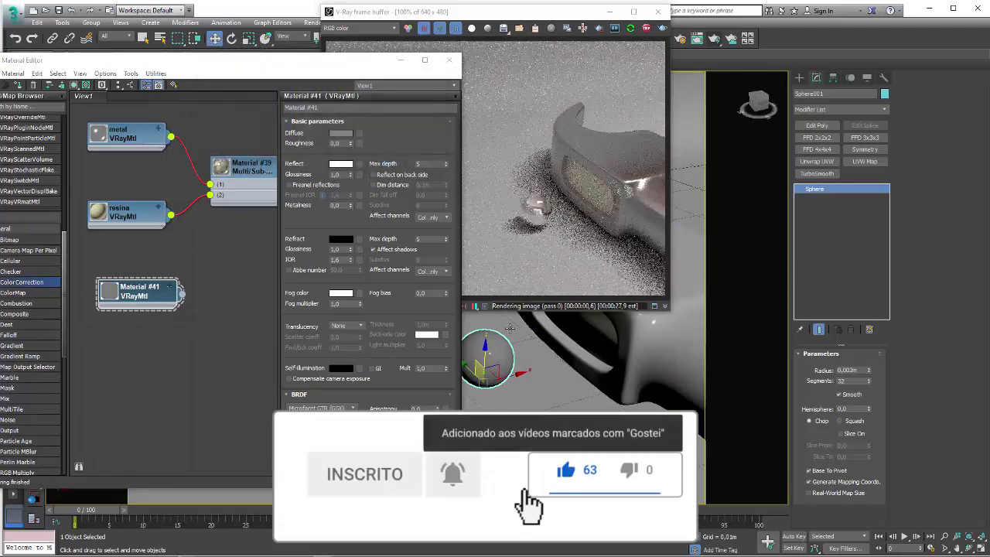
pyautogui.click(560, 350)
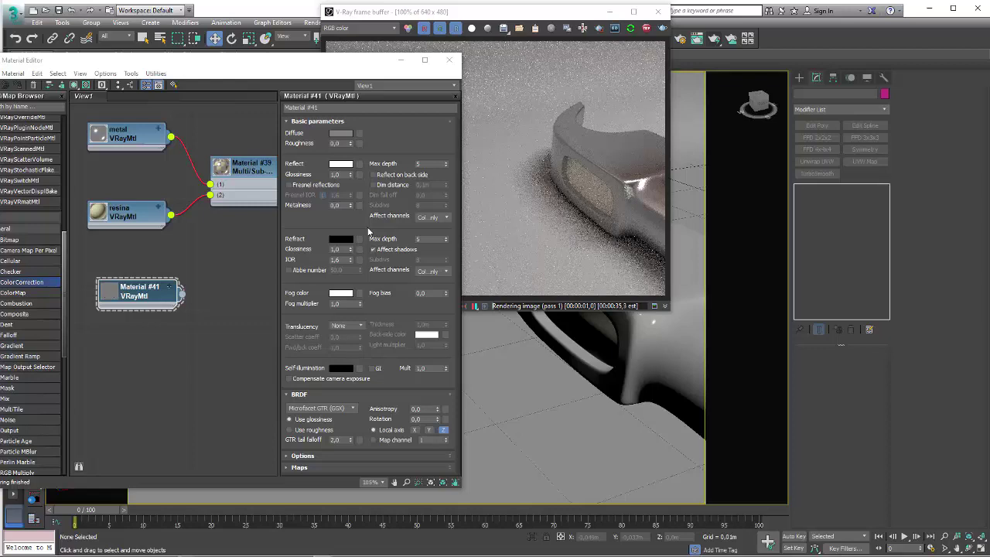